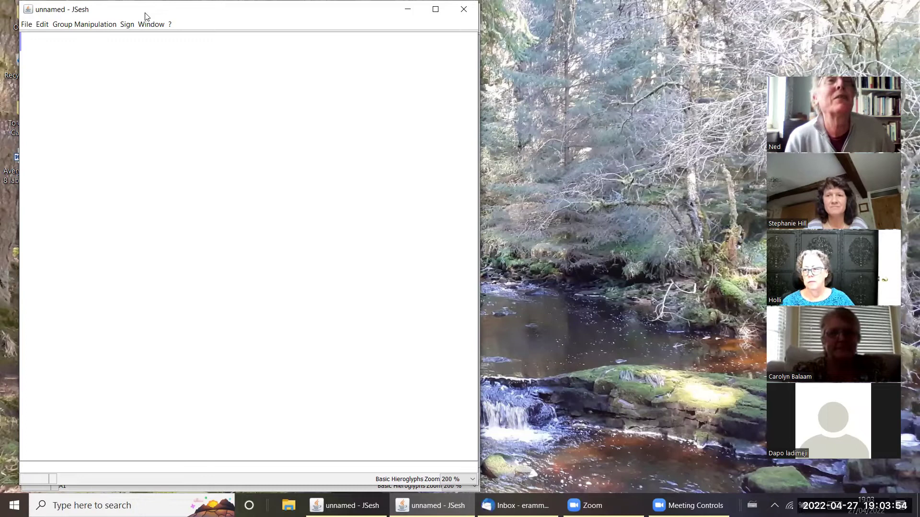
- Nudge the editor window into place and click into the sign-code entry field
{"action": "left_click_drag", "start_coordinate": [145, 16], "coordinate": [139, 22]}
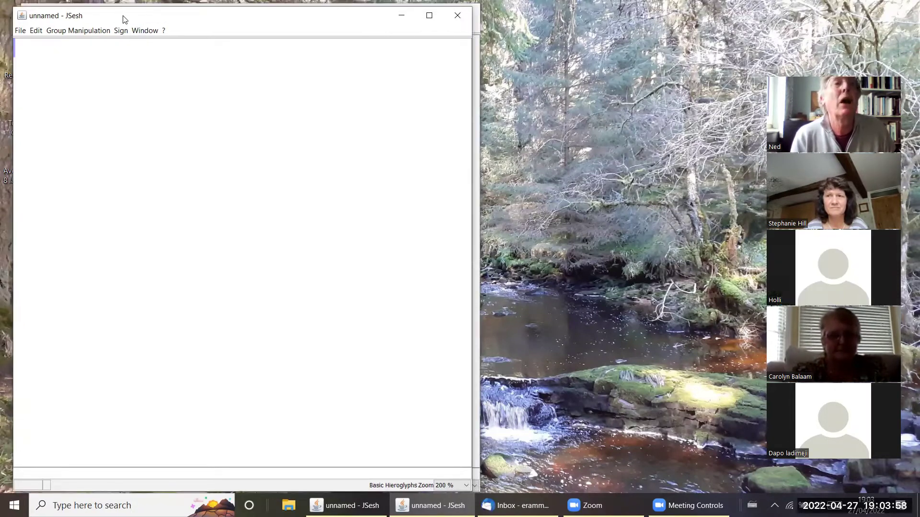
{"action": "left_click_drag", "start_coordinate": [123, 17], "coordinate": [133, 14]}
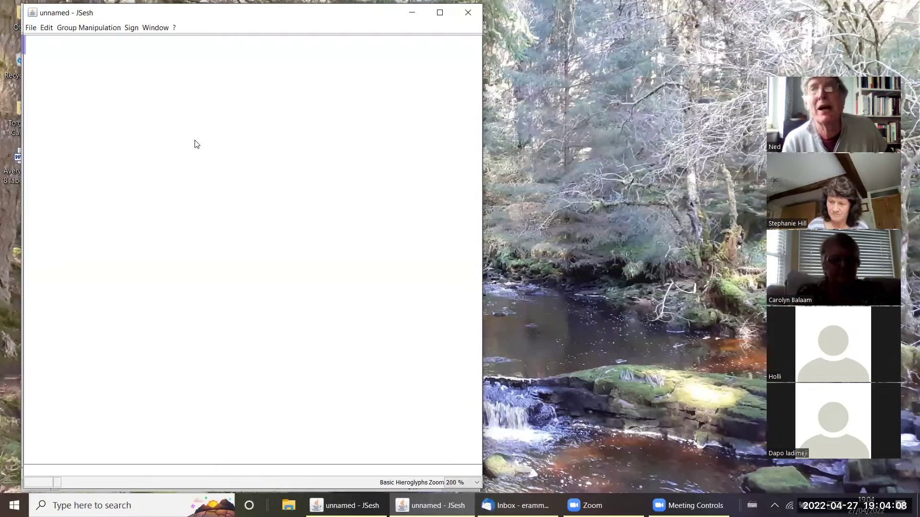
{"action": "left_click", "coordinate": [104, 472]}
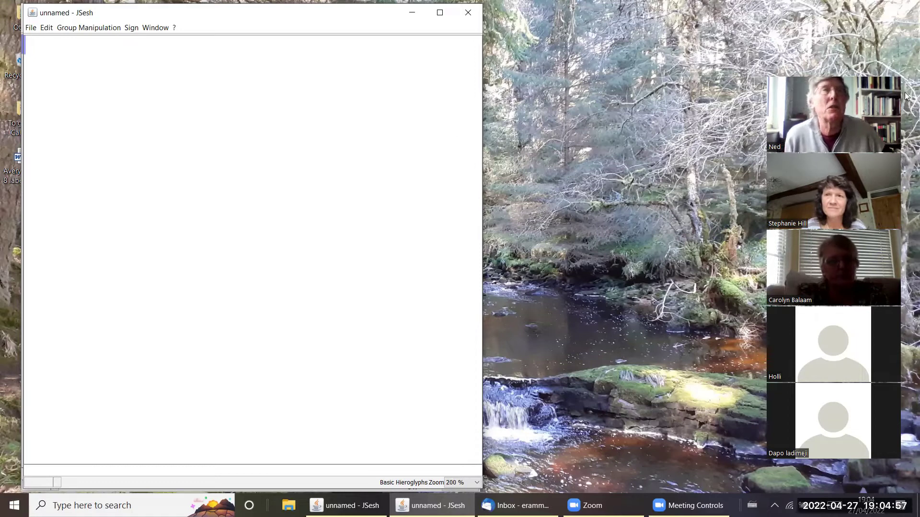
- Turn on Right-to-Left Text and Center small signs in the File > Format menu
{"action": "left_click", "coordinate": [30, 29]}
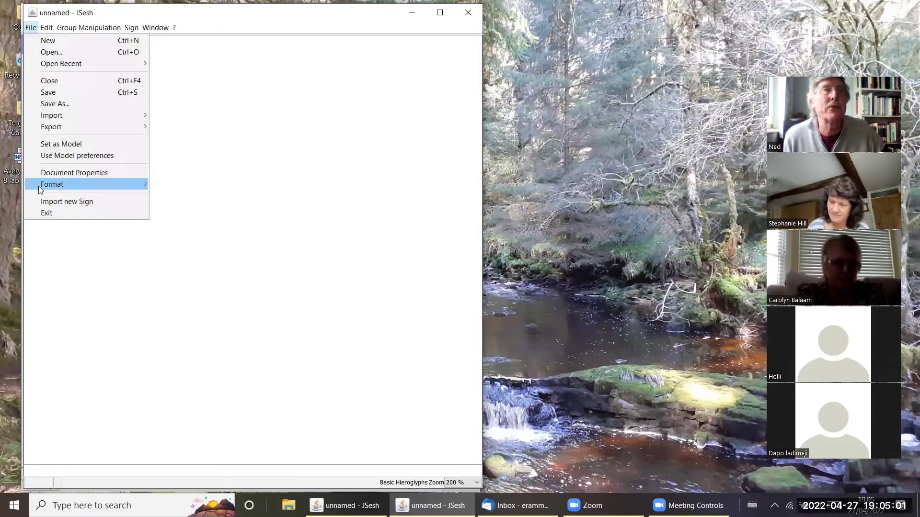
{"action": "mouse_move", "coordinate": [39, 187]}
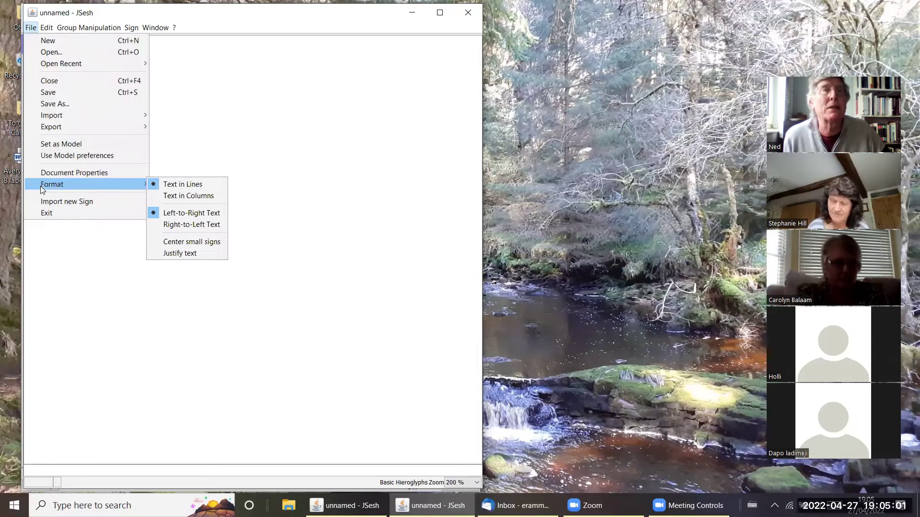
{"action": "left_click", "coordinate": [196, 225]}
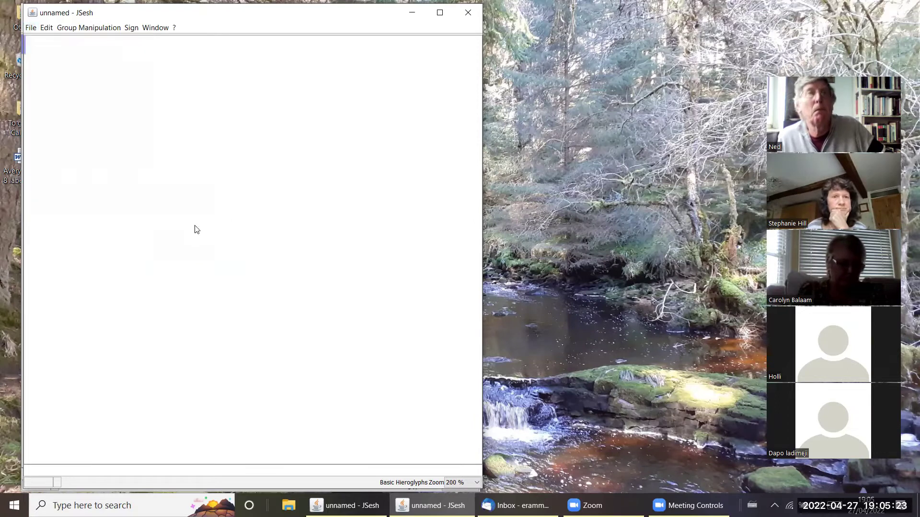
{"action": "left_click", "coordinate": [31, 29]}
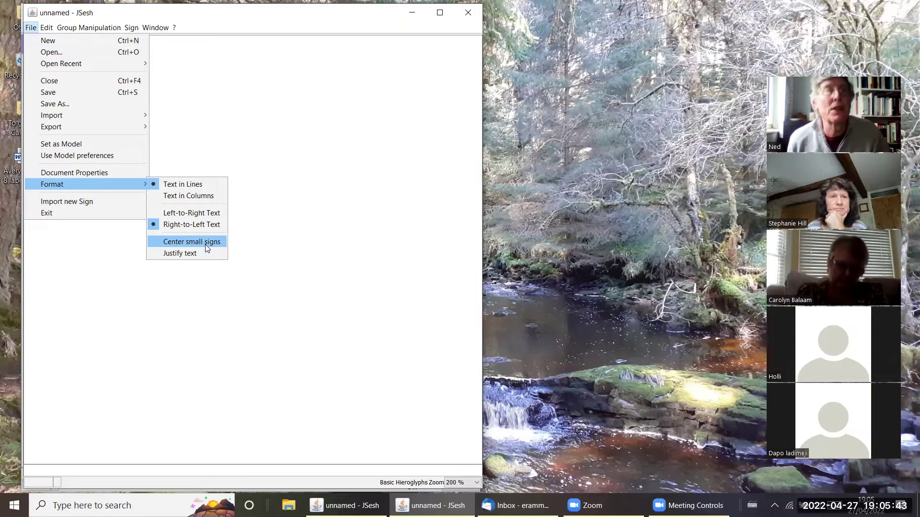
{"action": "left_click", "coordinate": [203, 241]}
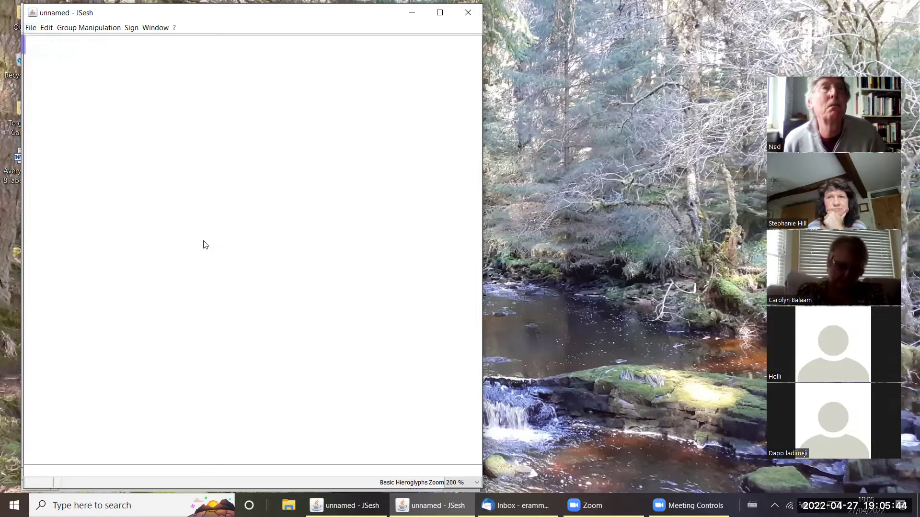
- Insert D21 from the human-body category, then N35 from Sky, earth, water
{"action": "left_click", "coordinate": [406, 482]}
{"action": "mouse_move", "coordinate": [424, 481]}
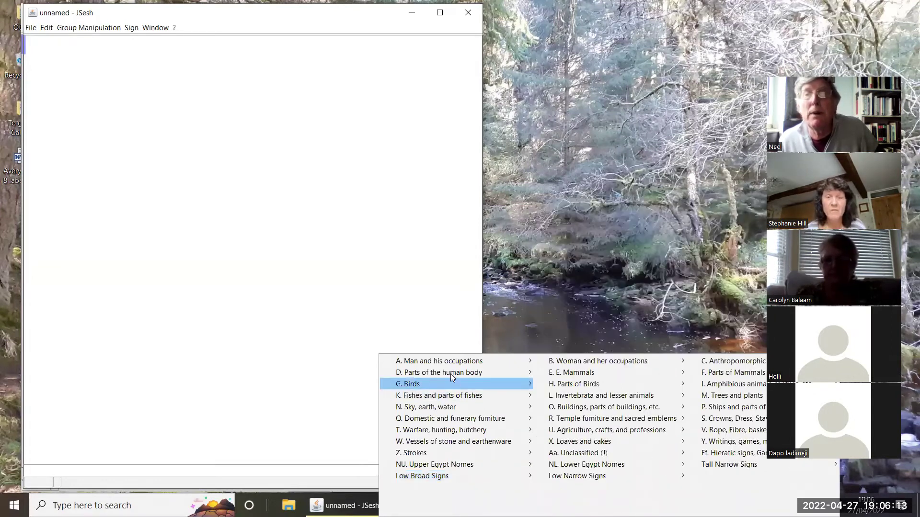
{"action": "mouse_move", "coordinate": [451, 377]}
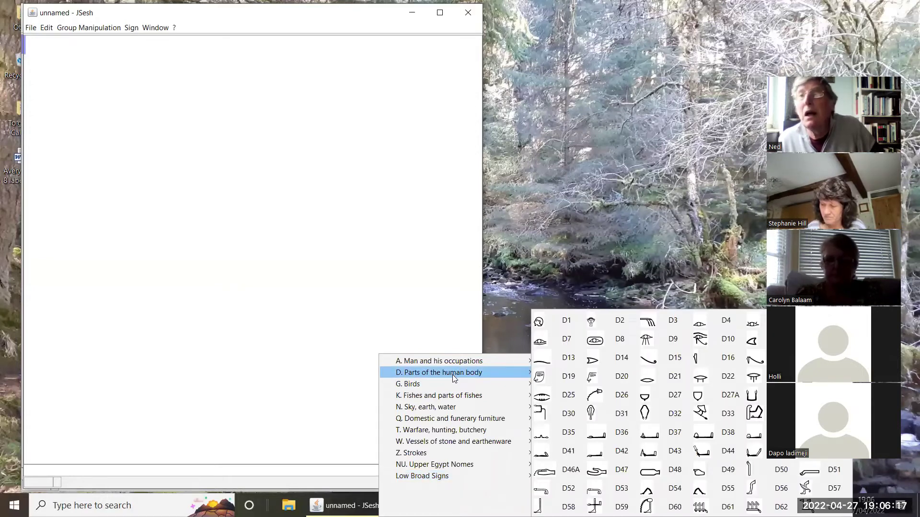
{"action": "left_click", "coordinate": [672, 376]}
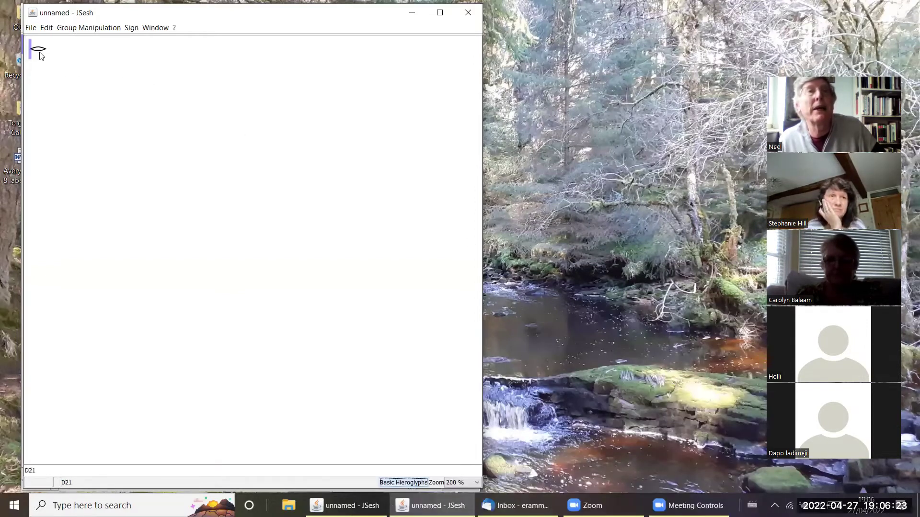
{"action": "left_click", "coordinate": [407, 483]}
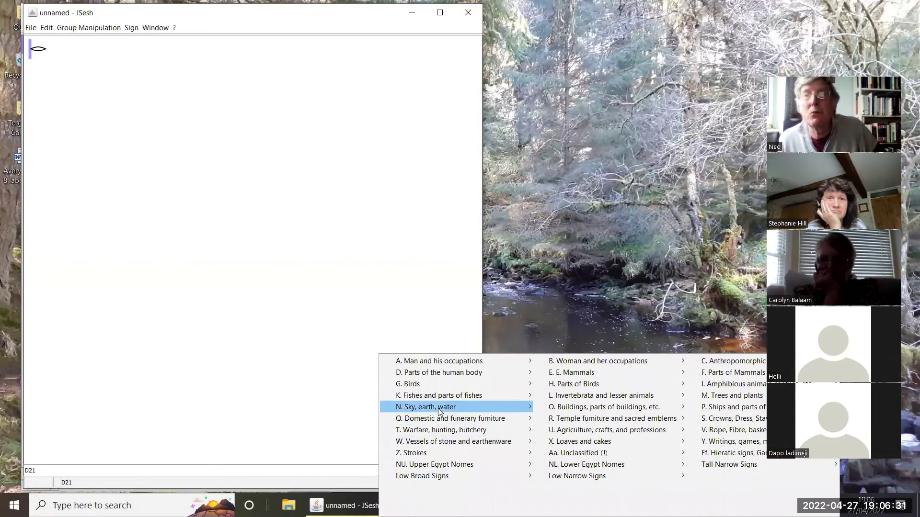
{"action": "mouse_move", "coordinate": [439, 411]}
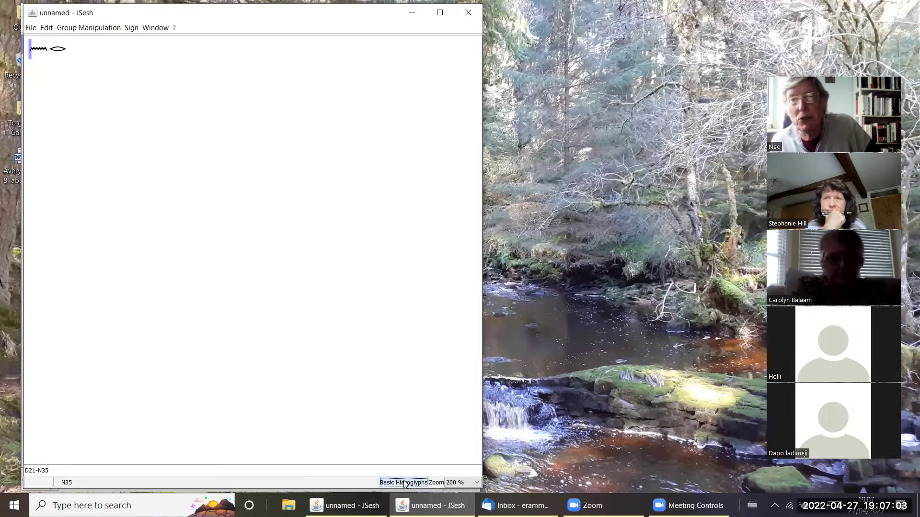
- Add the reed sign M17 and a second water sign N35 from the catalogue
{"action": "left_click", "coordinate": [408, 483]}
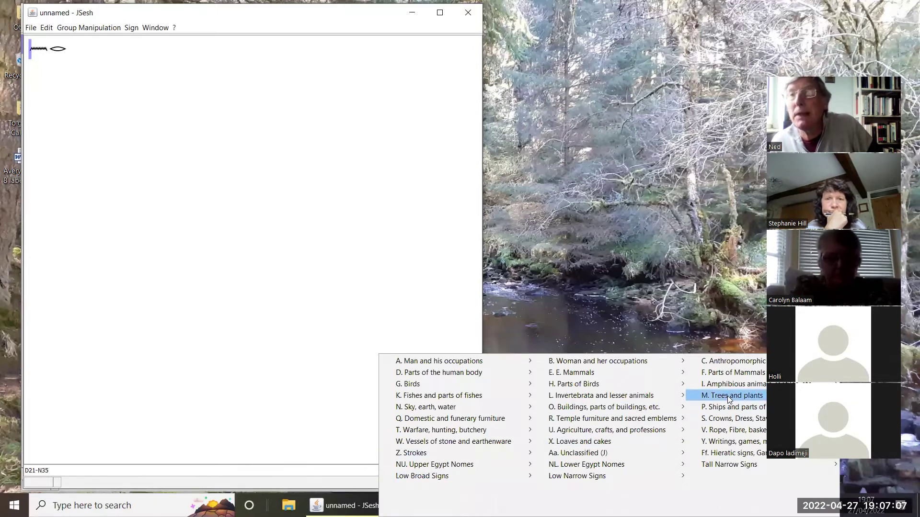
{"action": "mouse_move", "coordinate": [730, 399]}
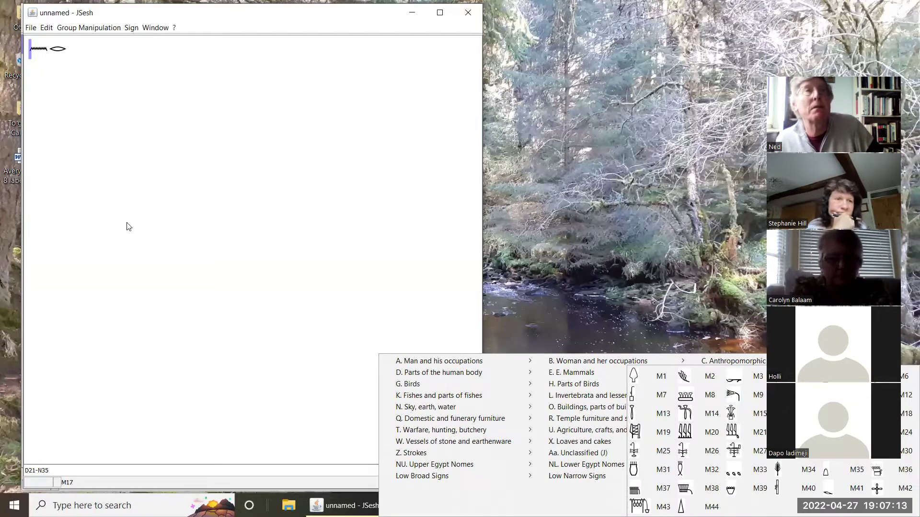
{"action": "key", "text": "Return"}
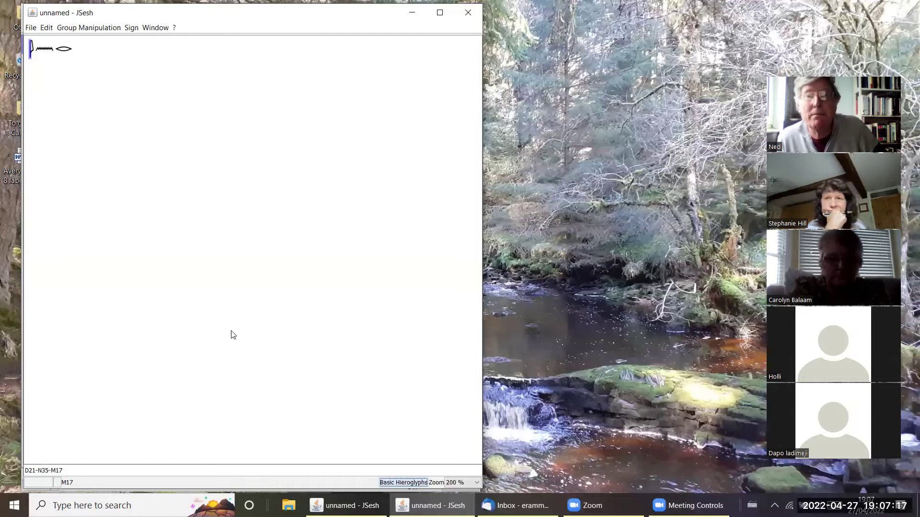
{"action": "left_click", "coordinate": [406, 482]}
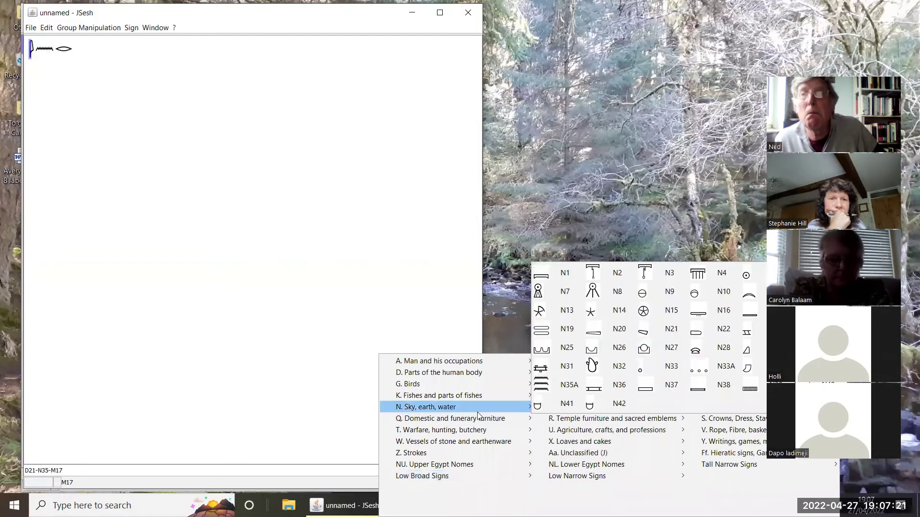
{"action": "mouse_move", "coordinate": [479, 408]}
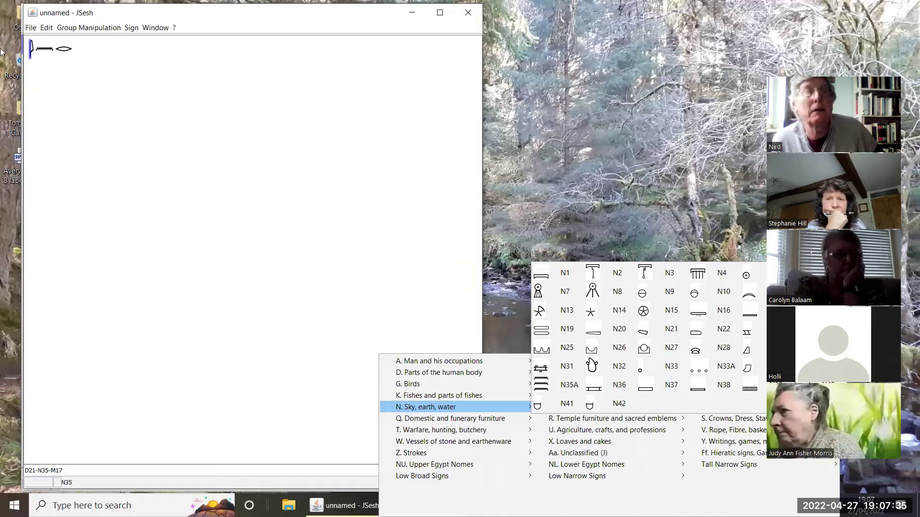
{"action": "left_click", "coordinate": [541, 385]}
- Add the hand sign D46 and the seated man A1
{"action": "left_click", "coordinate": [403, 482]}
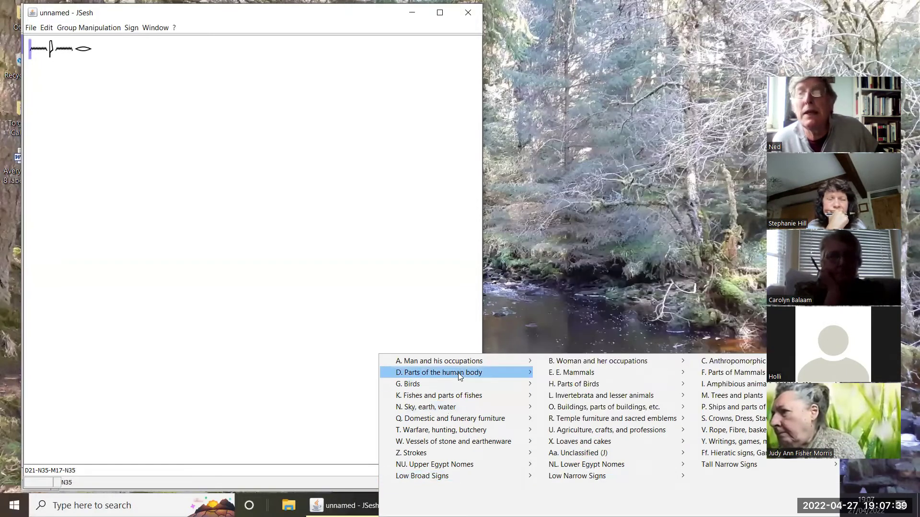
{"action": "mouse_move", "coordinate": [459, 377]}
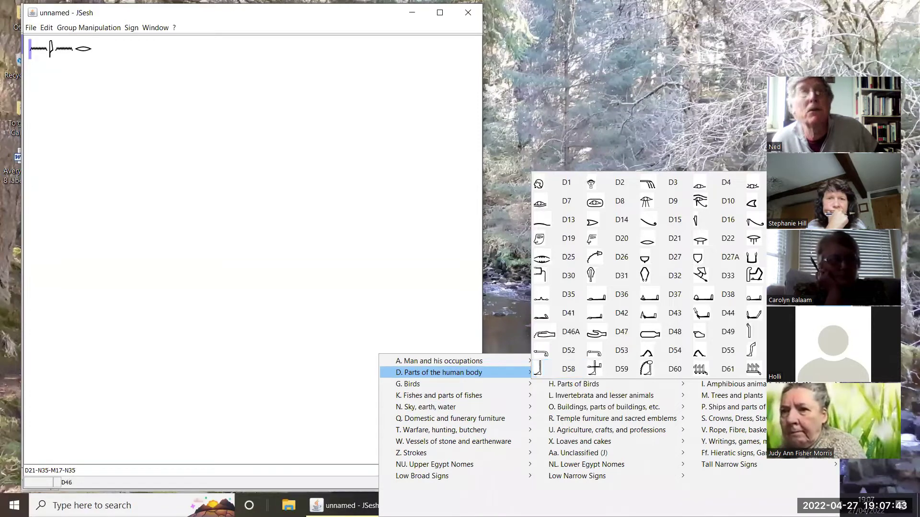
{"action": "key", "text": "Return"}
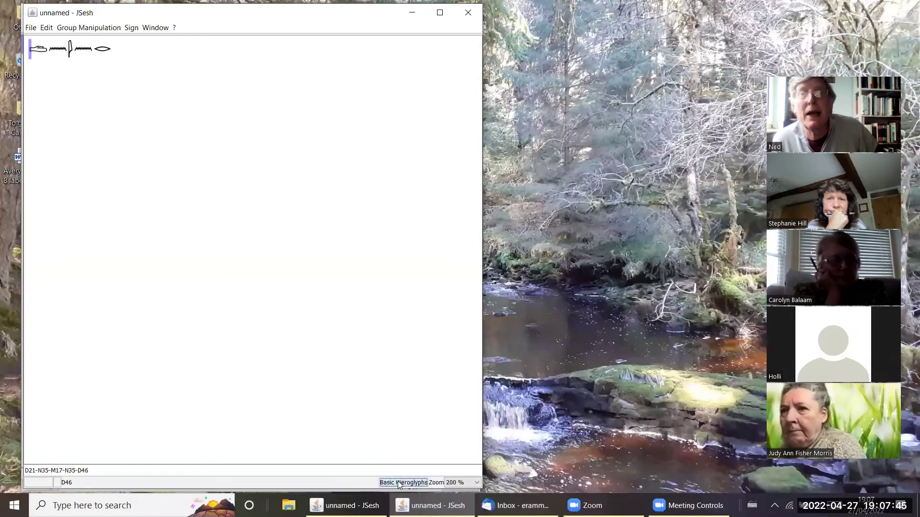
{"action": "left_click", "coordinate": [399, 484]}
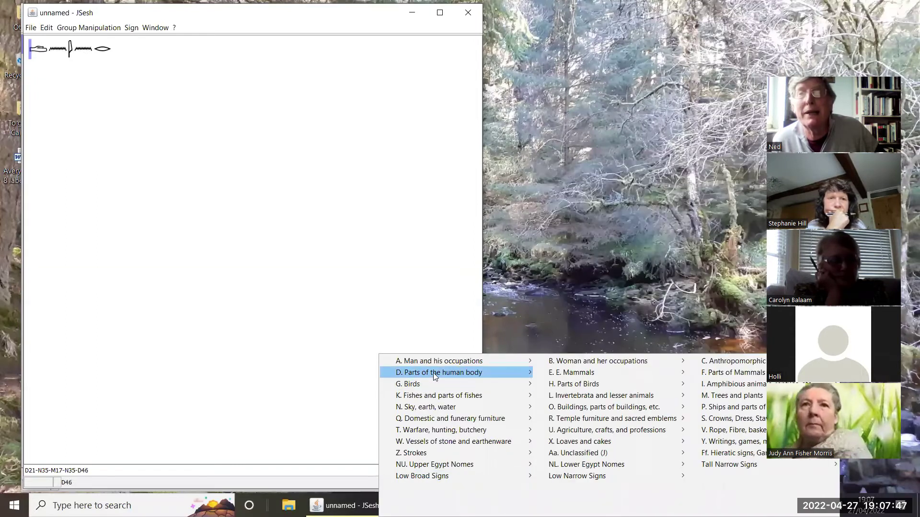
{"action": "left_click", "coordinate": [518, 360]}
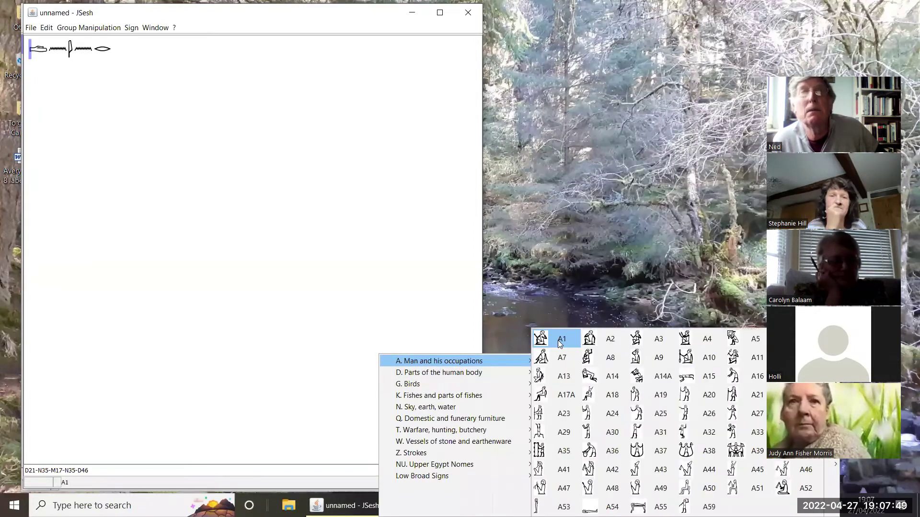
{"action": "left_click", "coordinate": [559, 342]}
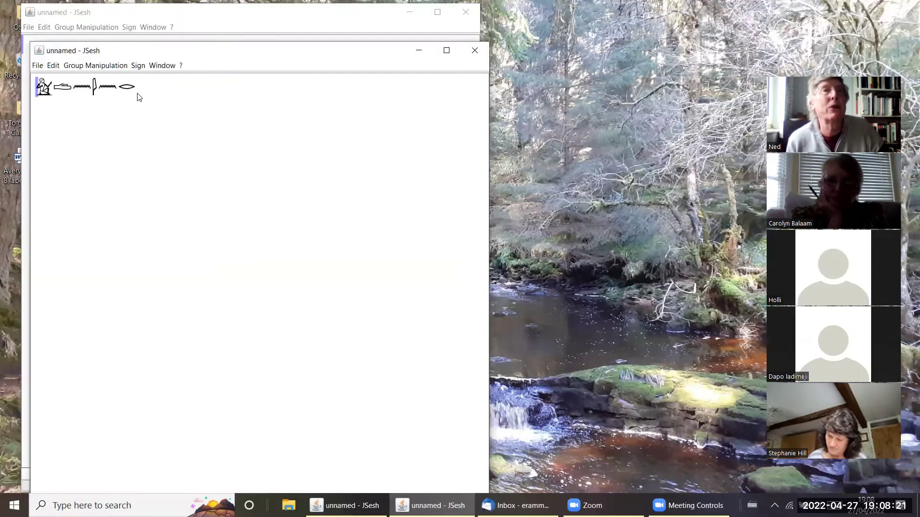
- Group D21 vertically over N35 and place the cursor before M17
{"action": "left_click_drag", "start_coordinate": [137, 92], "coordinate": [106, 87]}
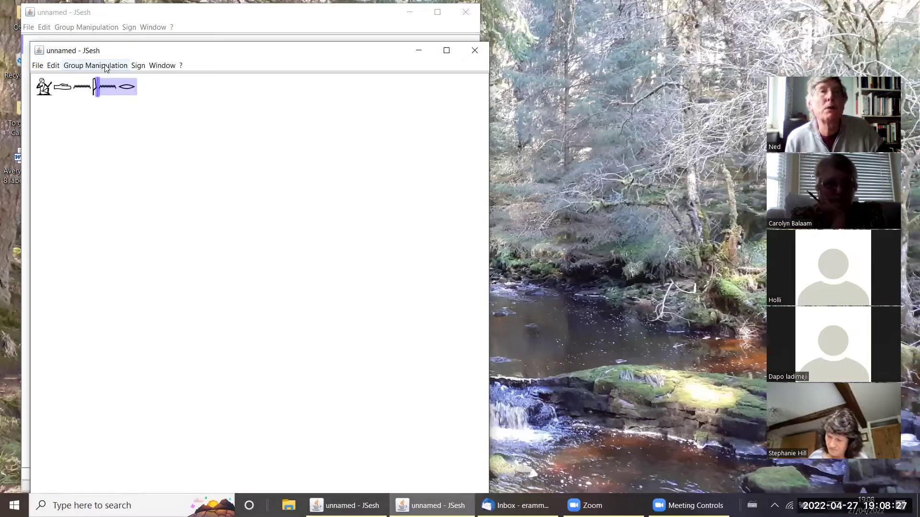
{"action": "left_click", "coordinate": [106, 68]}
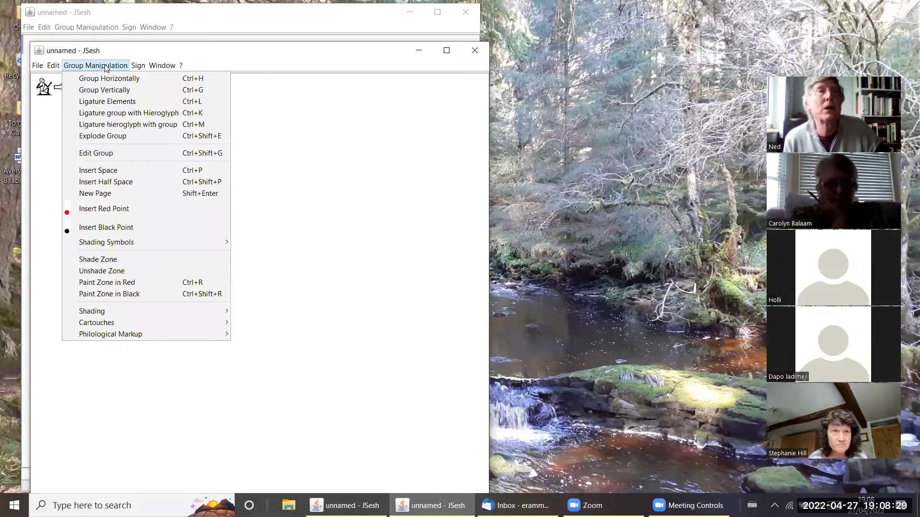
{"action": "left_click", "coordinate": [115, 93]}
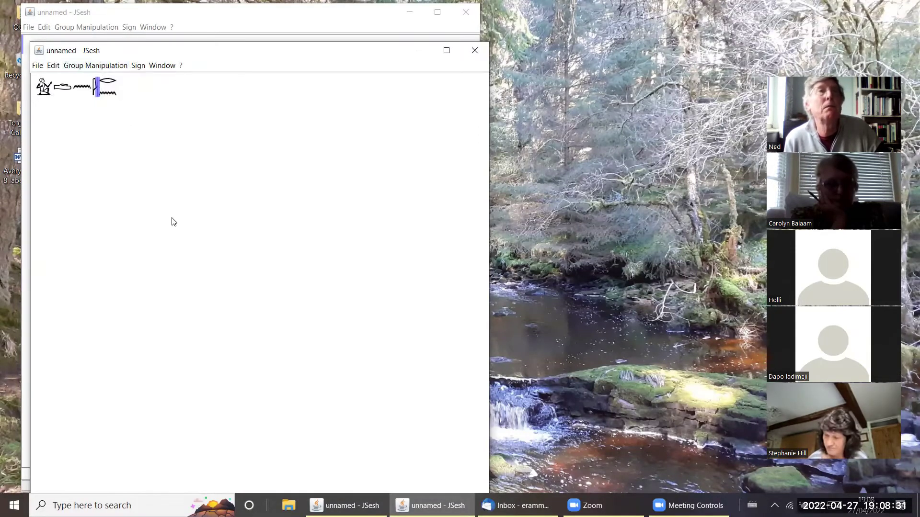
{"action": "left_click", "coordinate": [94, 92]}
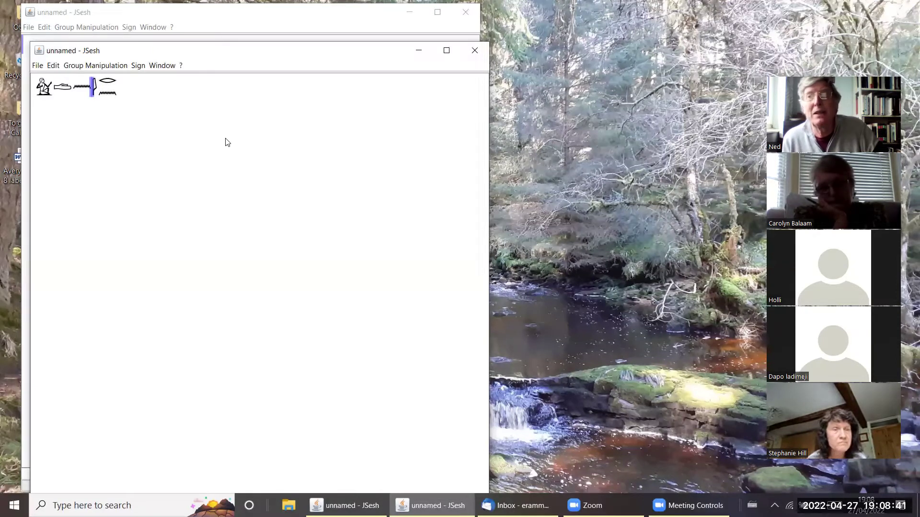
- Switch the document layout to Text in Lines after briefly trying a vertical column
{"action": "left_click", "coordinate": [33, 66]}
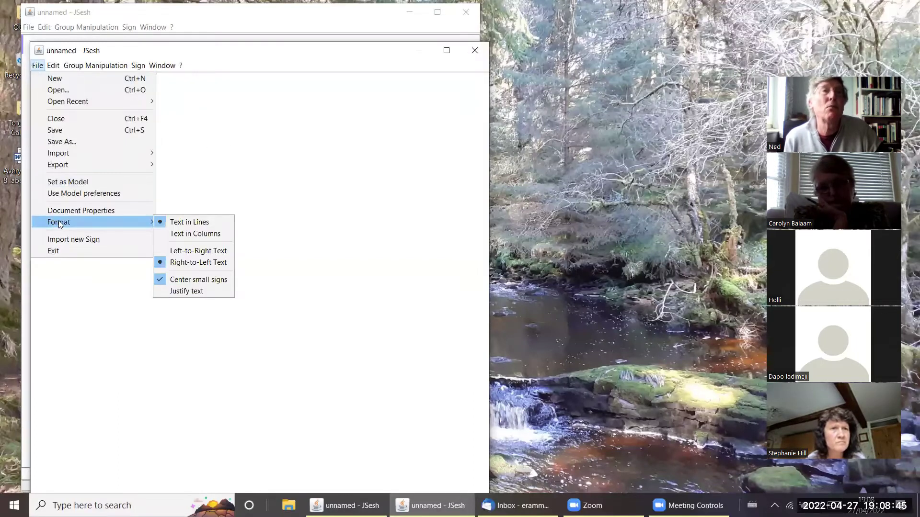
{"action": "mouse_move", "coordinate": [143, 223]}
{"action": "left_click", "coordinate": [195, 235]}
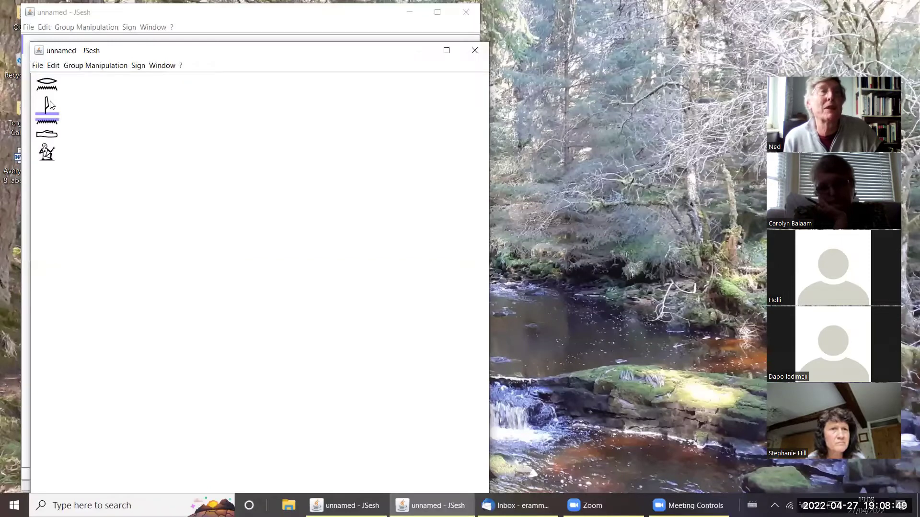
{"action": "left_click", "coordinate": [37, 66]}
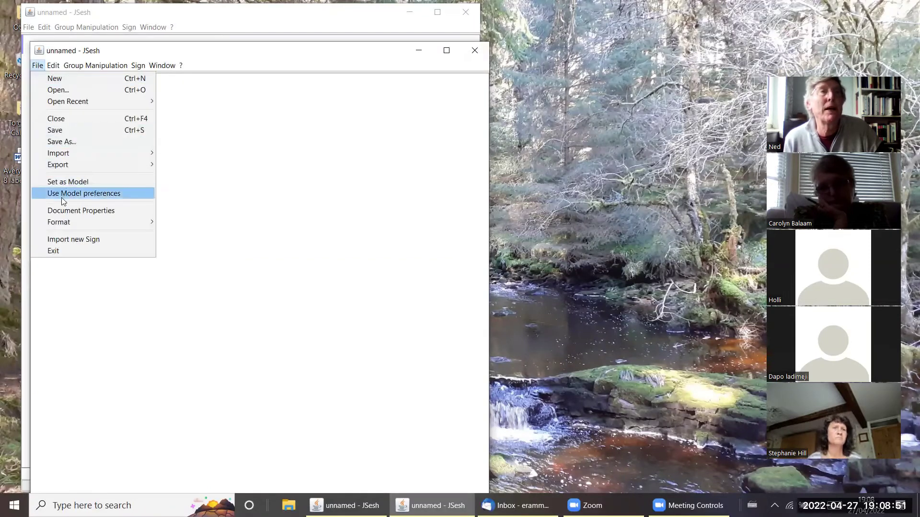
{"action": "mouse_move", "coordinate": [84, 222]}
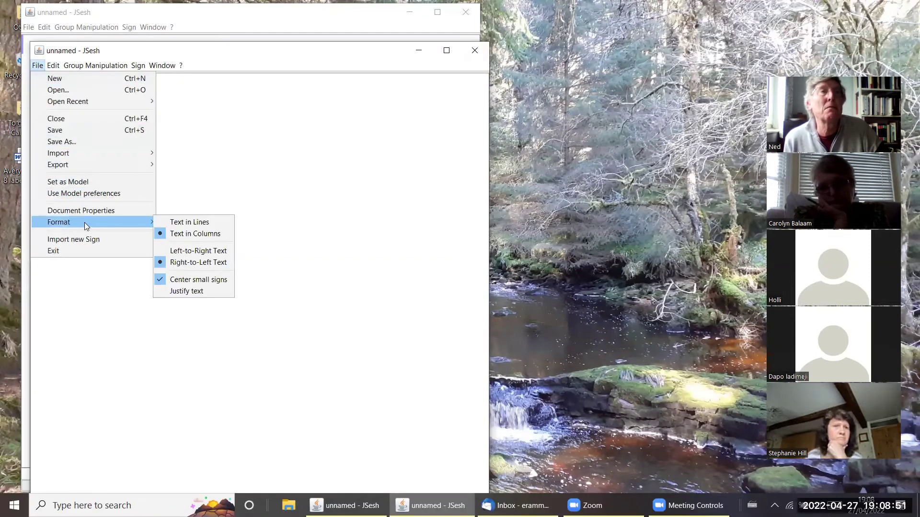
{"action": "left_click", "coordinate": [185, 222]}
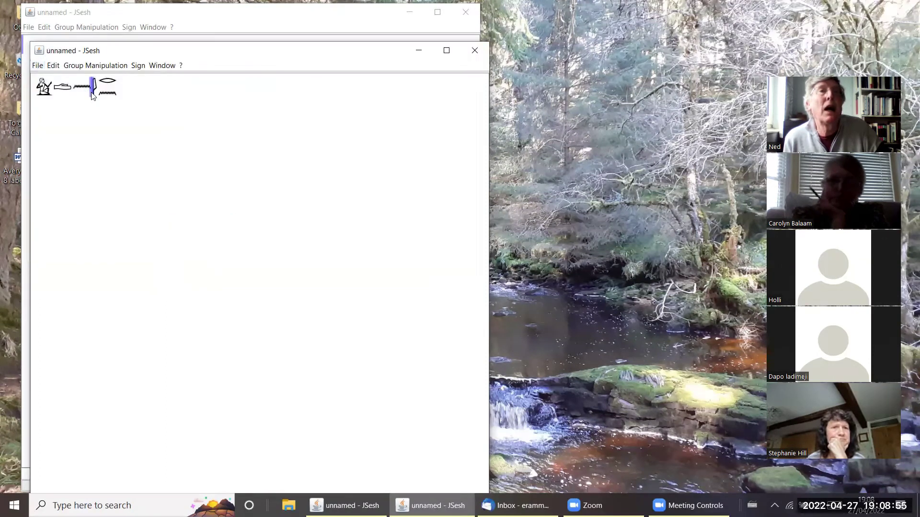
- Join the D21:N35 stack side by side with M17
{"action": "left_click_drag", "start_coordinate": [85, 89], "coordinate": [119, 94]}
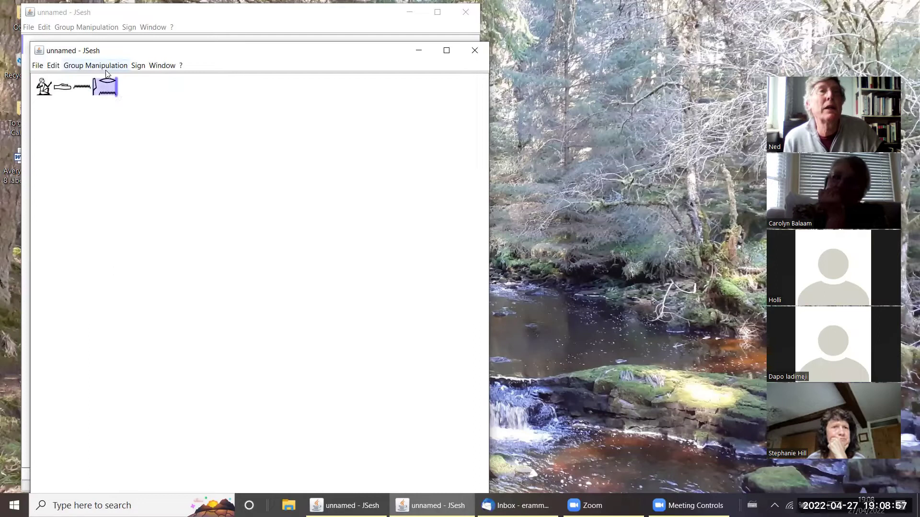
{"action": "left_click", "coordinate": [96, 69]}
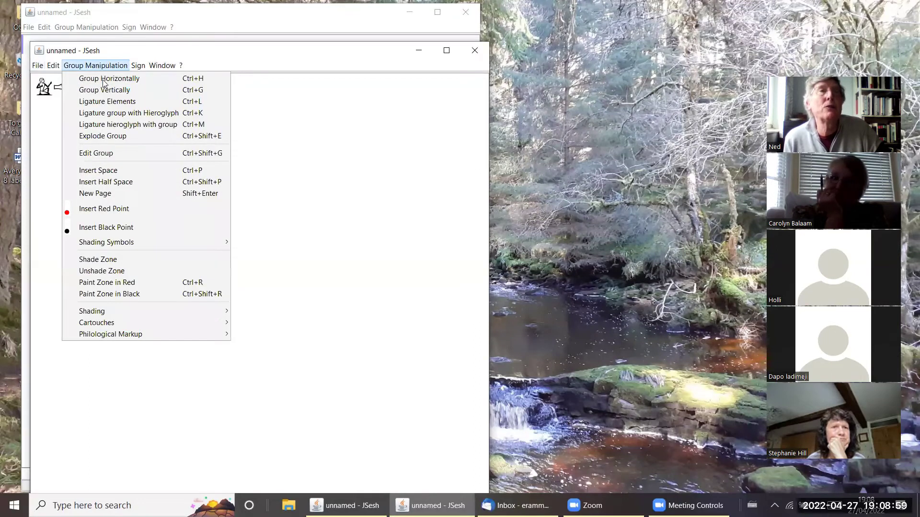
{"action": "left_click", "coordinate": [105, 84]}
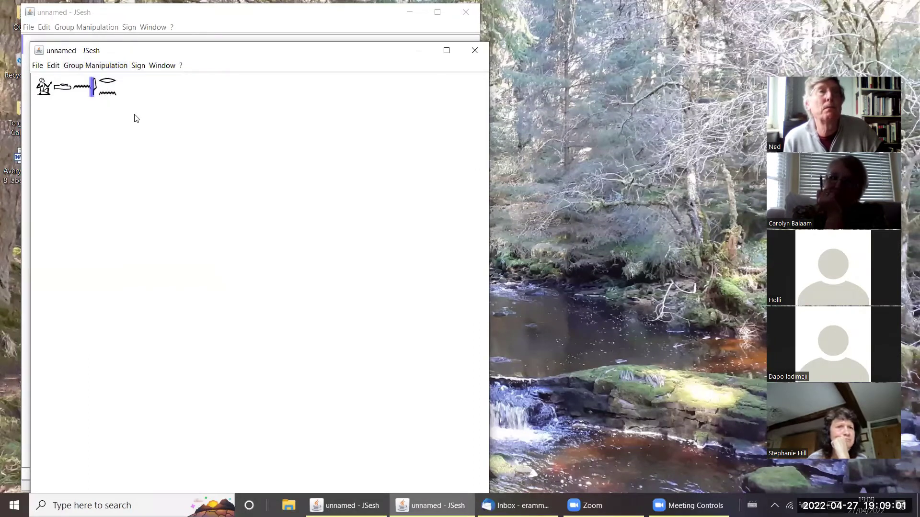
- Stack the second N35 over D46
{"action": "left_click_drag", "start_coordinate": [35, 81], "coordinate": [92, 90]}
{"action": "left_click", "coordinate": [62, 105]}
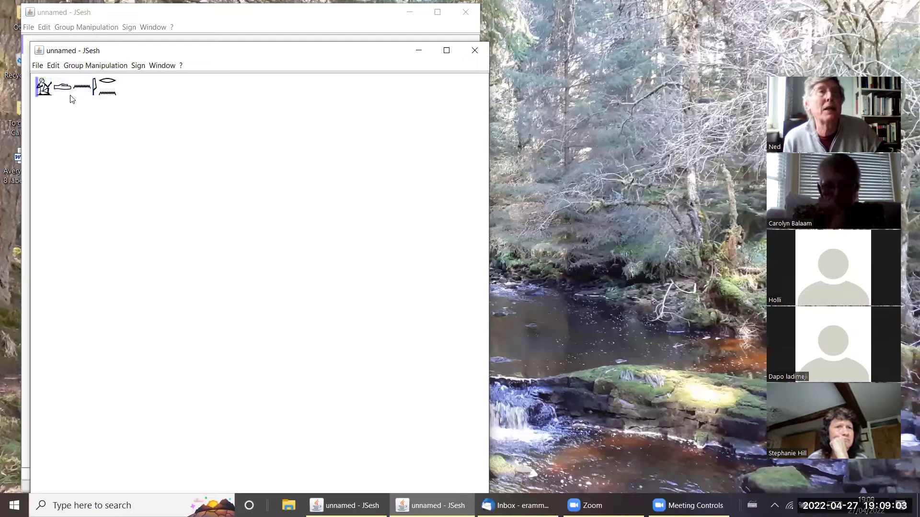
{"action": "left_click", "coordinate": [55, 90]}
{"action": "left_click_drag", "start_coordinate": [54, 90], "coordinate": [94, 91]}
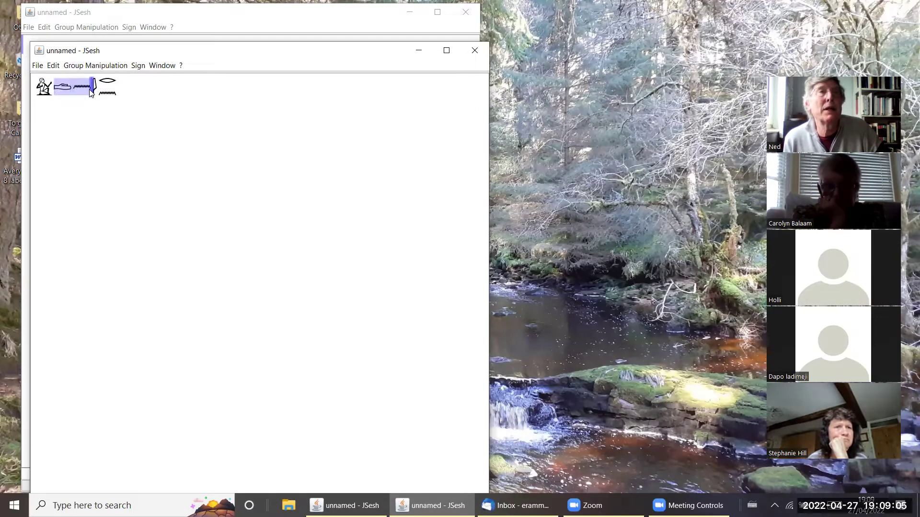
{"action": "left_click", "coordinate": [99, 65]}
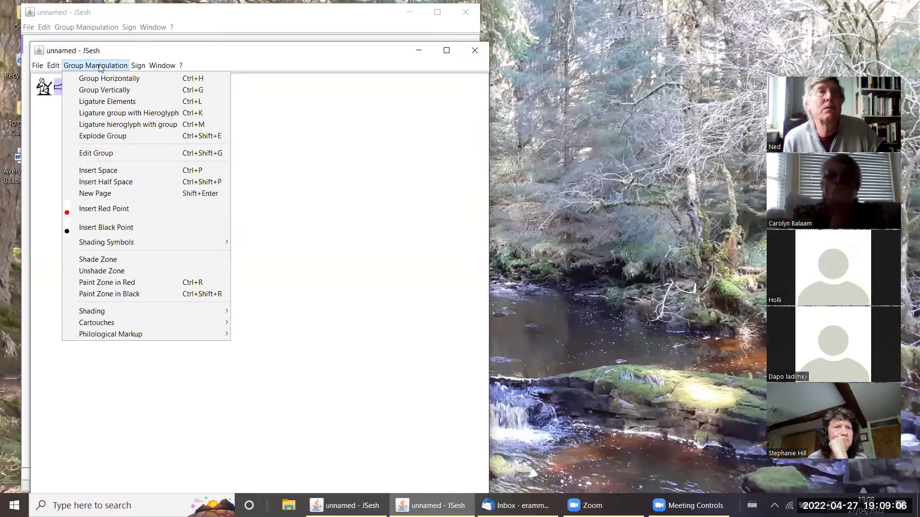
{"action": "left_click", "coordinate": [92, 89]}
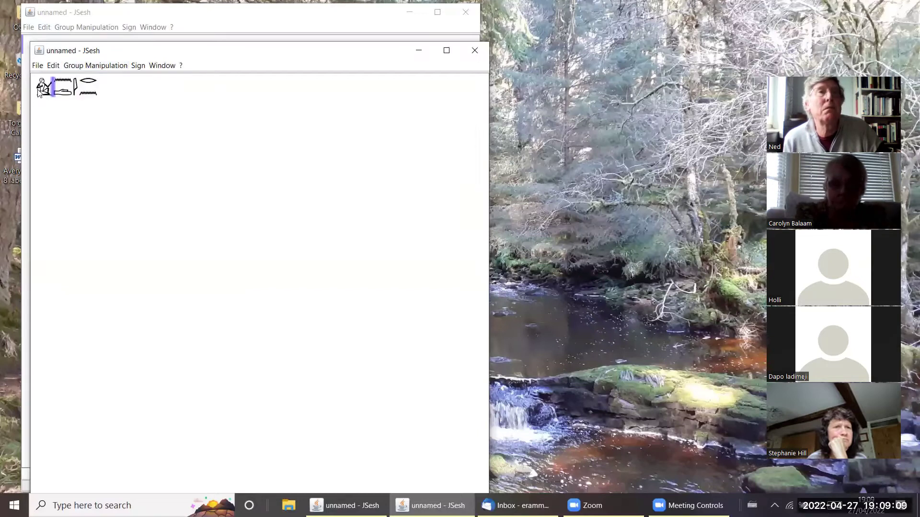
- Group the N35:D46 stack horizontally with the seated man A1
{"action": "left_click_drag", "start_coordinate": [38, 92], "coordinate": [74, 91]}
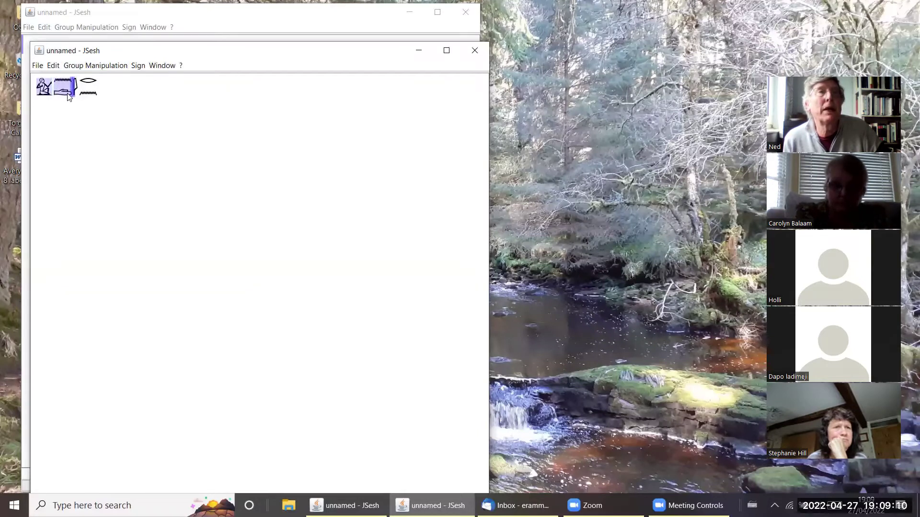
{"action": "left_click", "coordinate": [81, 67]}
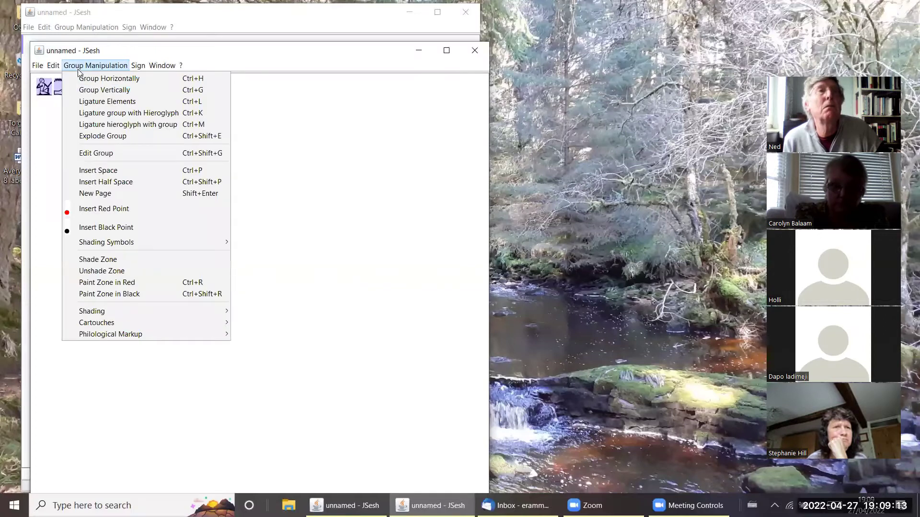
{"action": "left_click", "coordinate": [77, 79]}
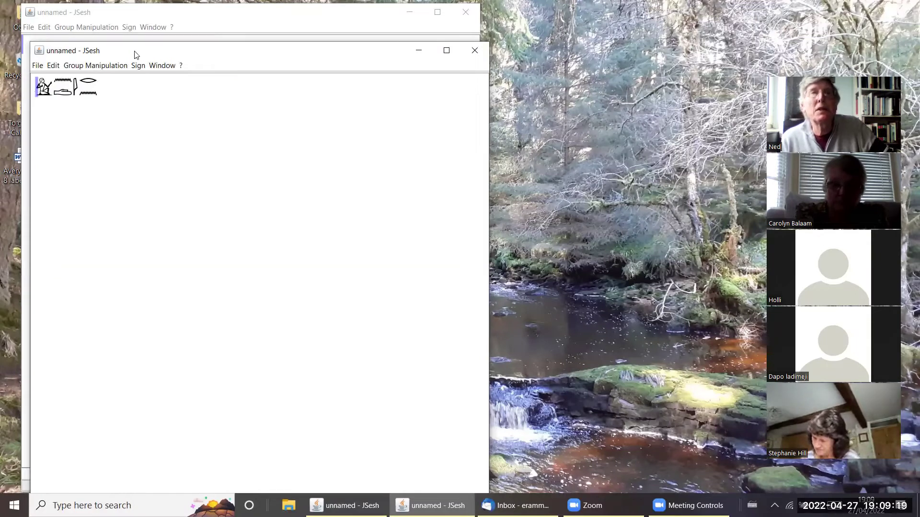
{"action": "left_click_drag", "start_coordinate": [138, 54], "coordinate": [247, 65]}
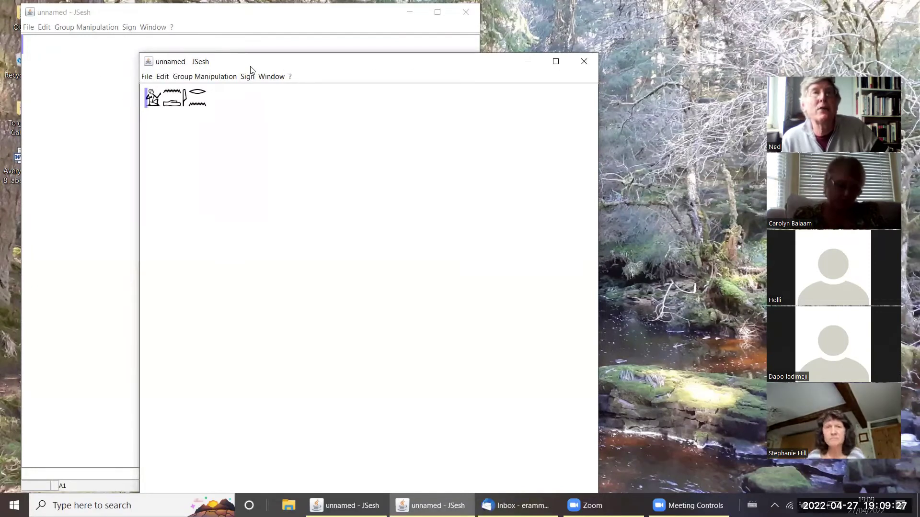
{"action": "left_click_drag", "start_coordinate": [247, 67], "coordinate": [125, 21]}
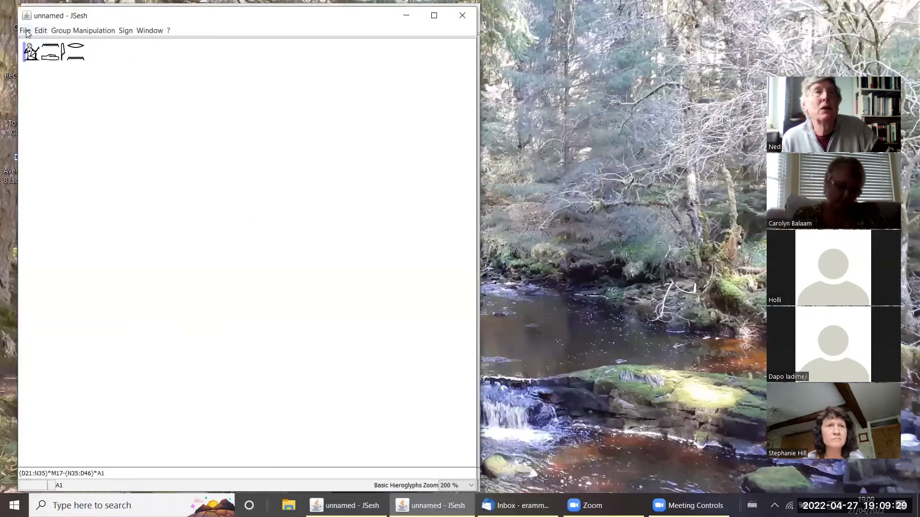
- Save As name.pdf on the Desktop with type 'Pdf file created by JSesh'
{"action": "left_click", "coordinate": [25, 30]}
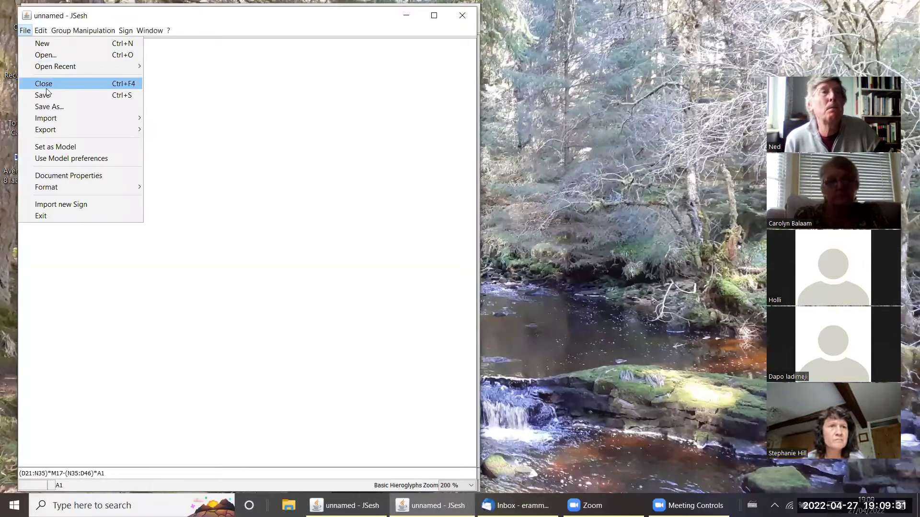
{"action": "left_click", "coordinate": [62, 109]}
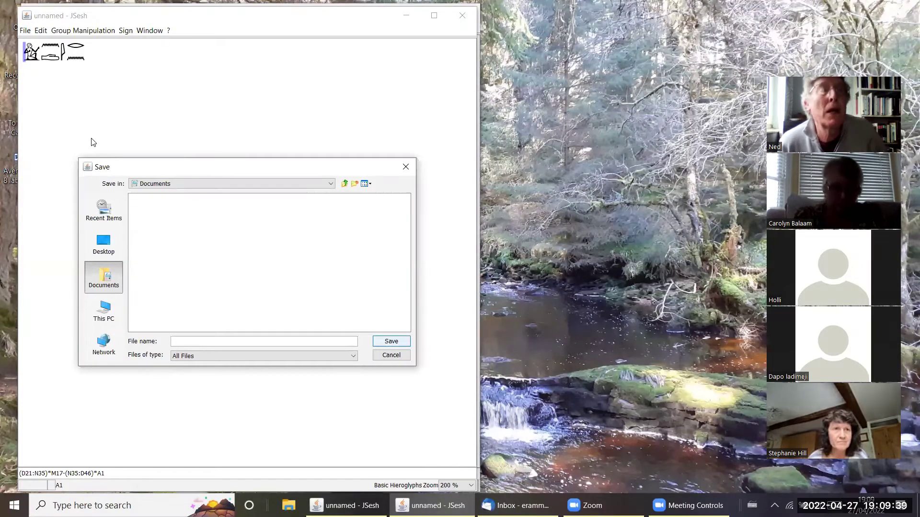
{"action": "left_click", "coordinate": [113, 250]}
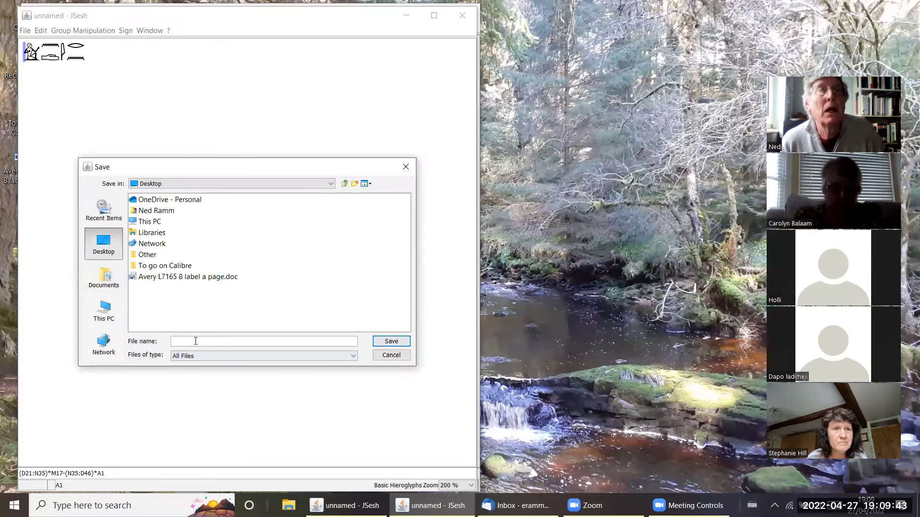
{"action": "left_click", "coordinate": [355, 357]}
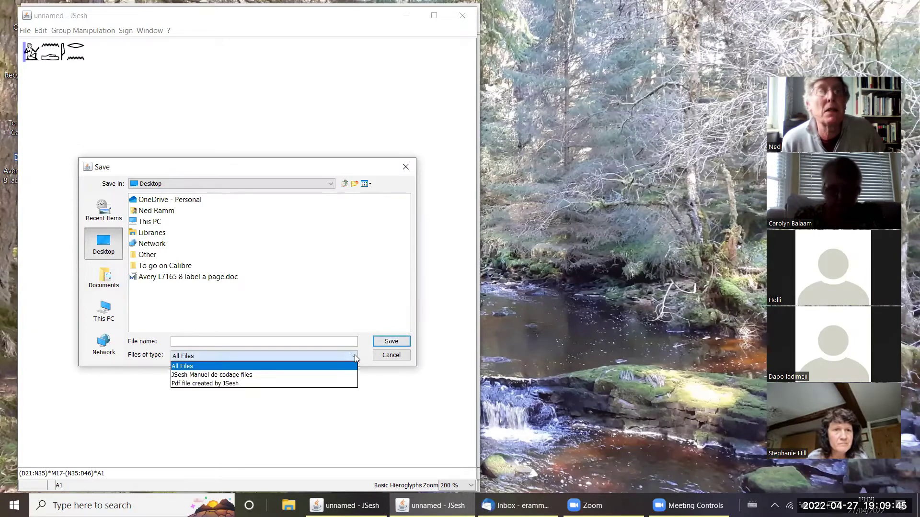
{"action": "left_click", "coordinate": [226, 384]}
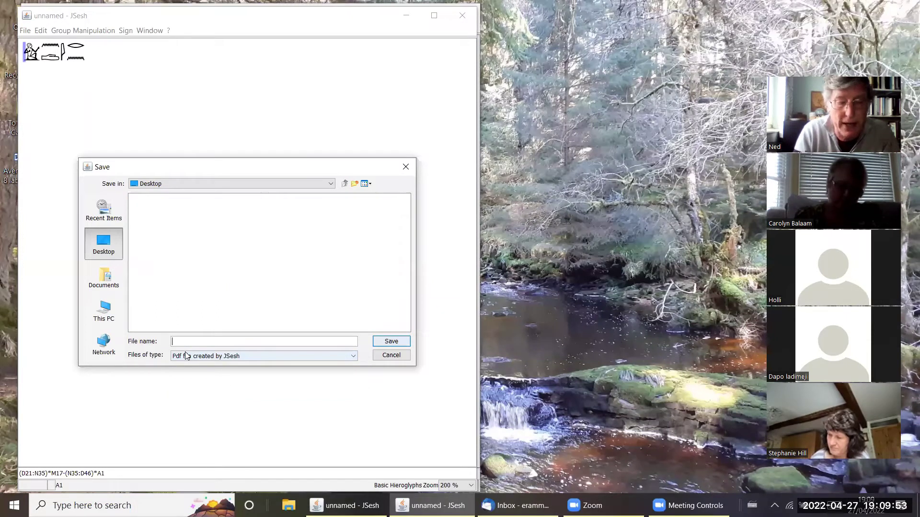
{"action": "type", "text": "name"}
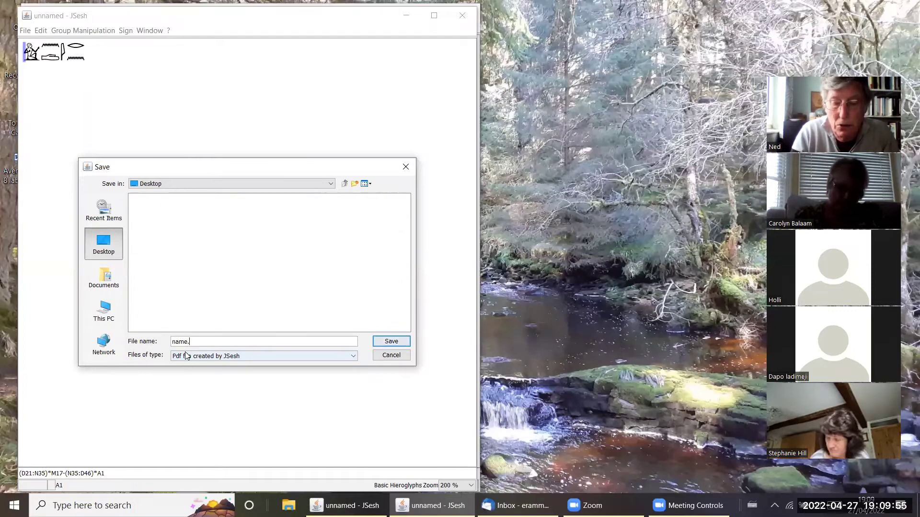
{"action": "type", "text": ".pdf"}
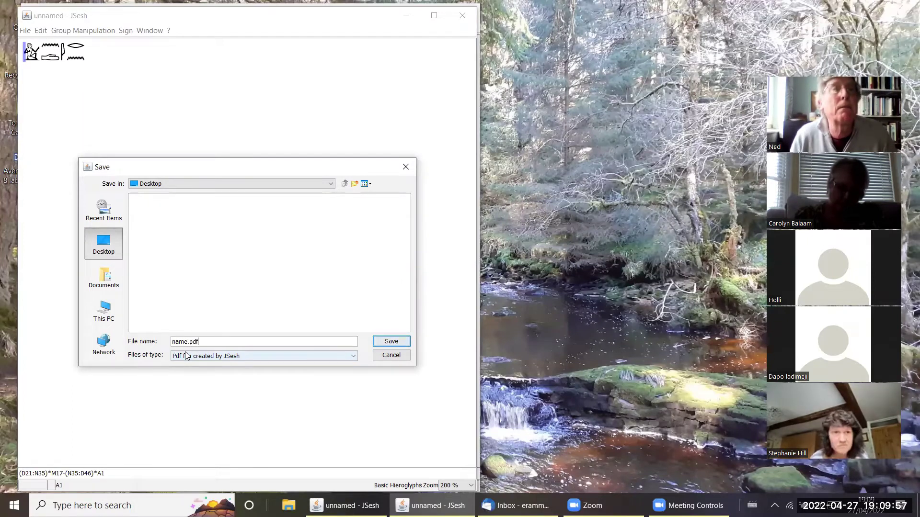
{"action": "left_click", "coordinate": [391, 342]}
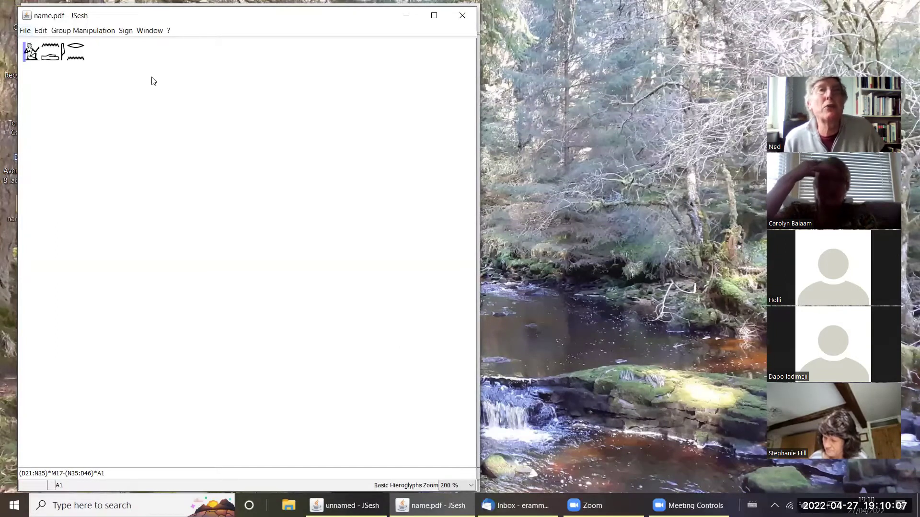
- Close the name.pdf window and reopen it from the recent files list
{"action": "left_click_drag", "start_coordinate": [46, 12], "coordinate": [152, 79]}
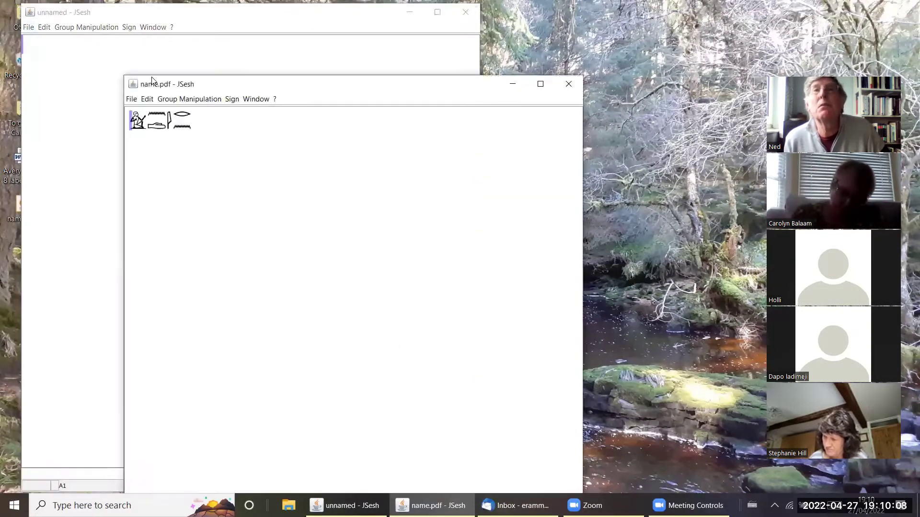
{"action": "left_click", "coordinate": [569, 84]}
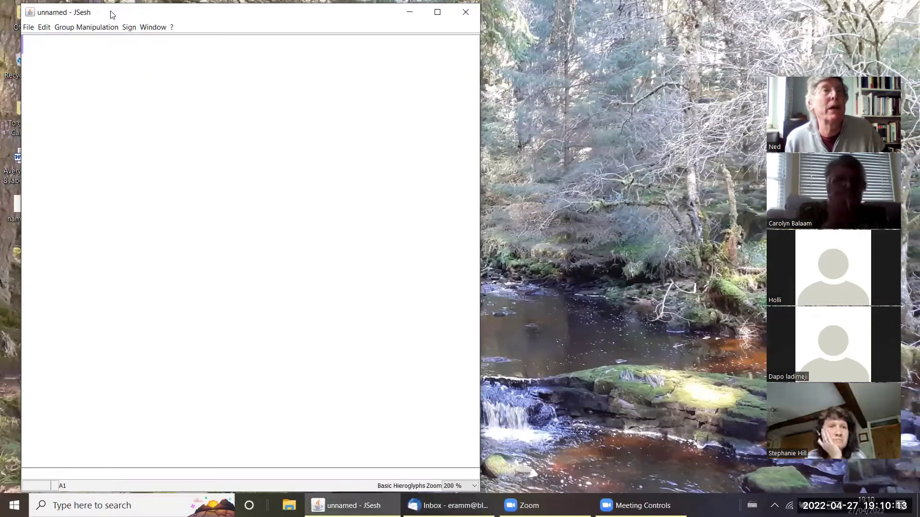
{"action": "left_click_drag", "start_coordinate": [111, 15], "coordinate": [260, 57]}
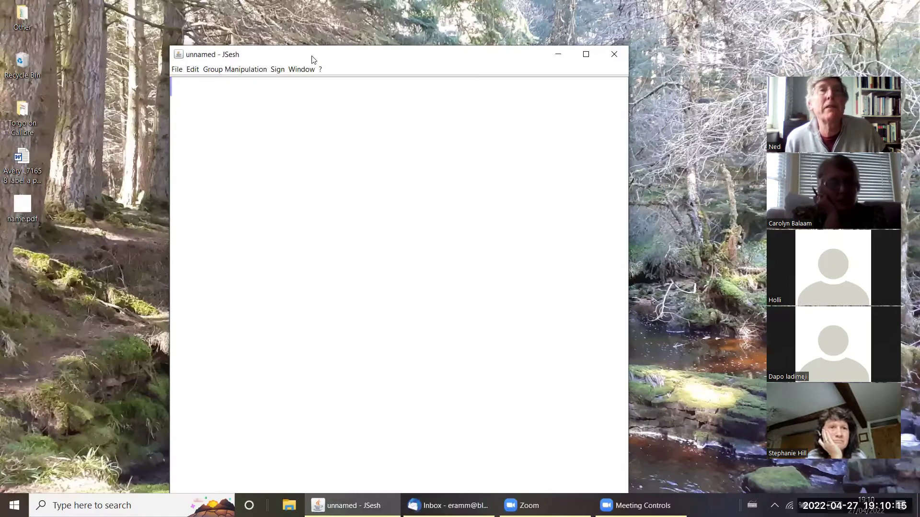
{"action": "left_click_drag", "start_coordinate": [321, 58], "coordinate": [213, 52]}
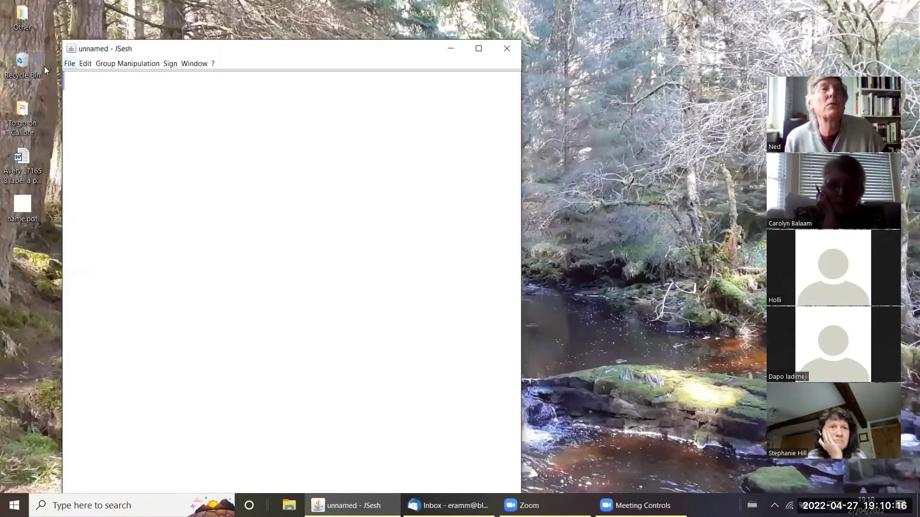
{"action": "left_click", "coordinate": [69, 63]}
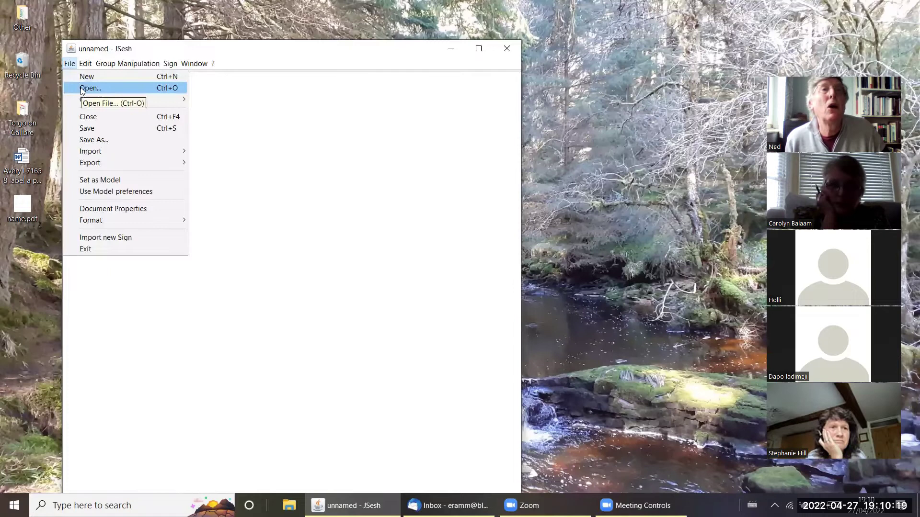
{"action": "mouse_move", "coordinate": [95, 101]}
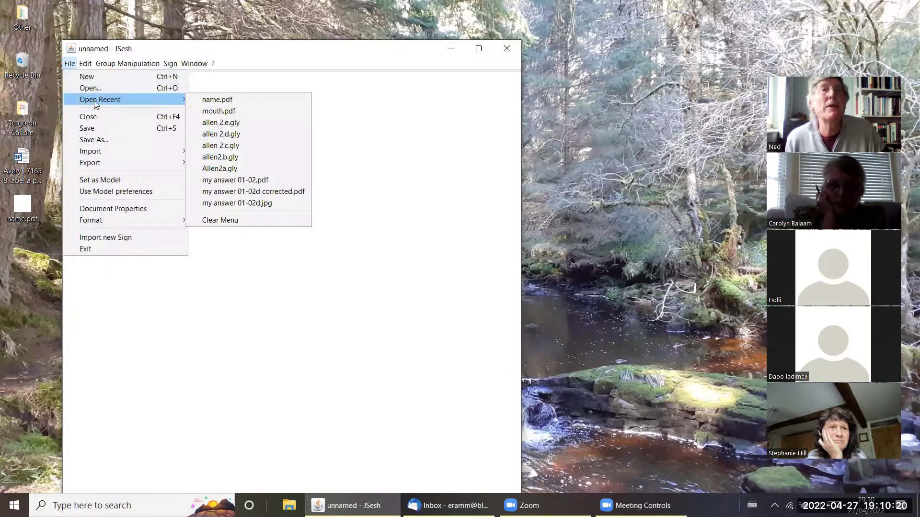
{"action": "left_click", "coordinate": [205, 100]}
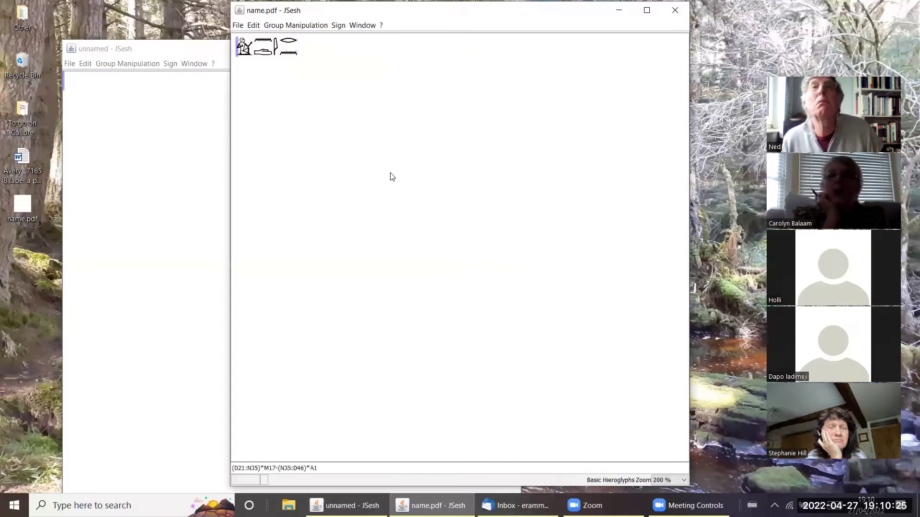
- Move the name.pdf window up and left, deselect the groups, and return to the line start
{"action": "key", "text": "ctrl+a"}
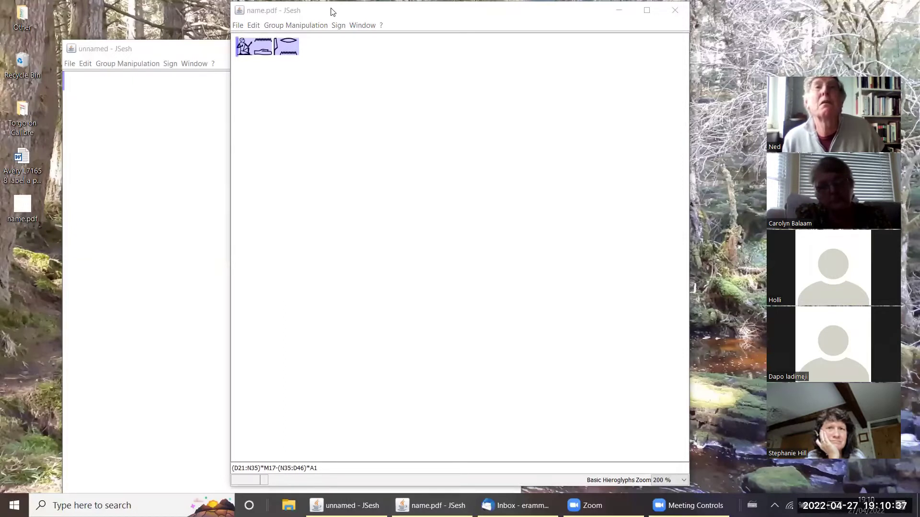
{"action": "left_click_drag", "start_coordinate": [333, 11], "coordinate": [154, 67]}
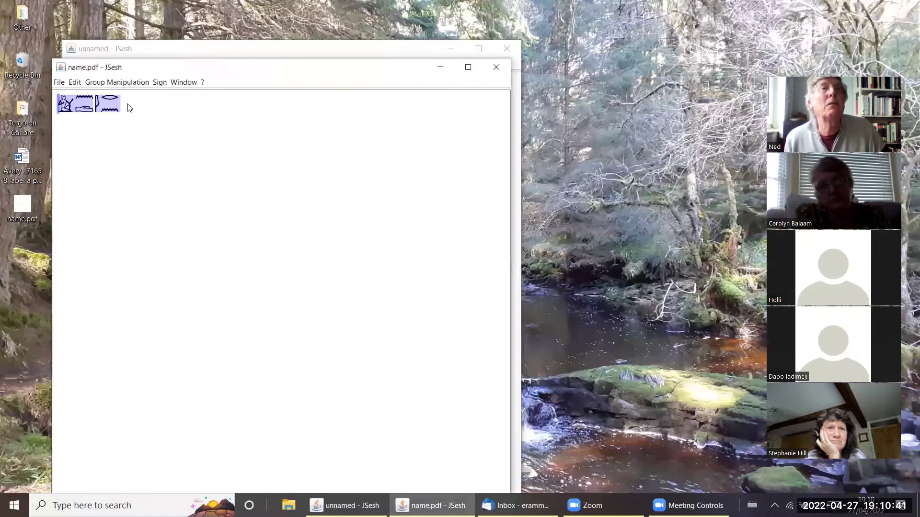
{"action": "key", "text": "Left"}
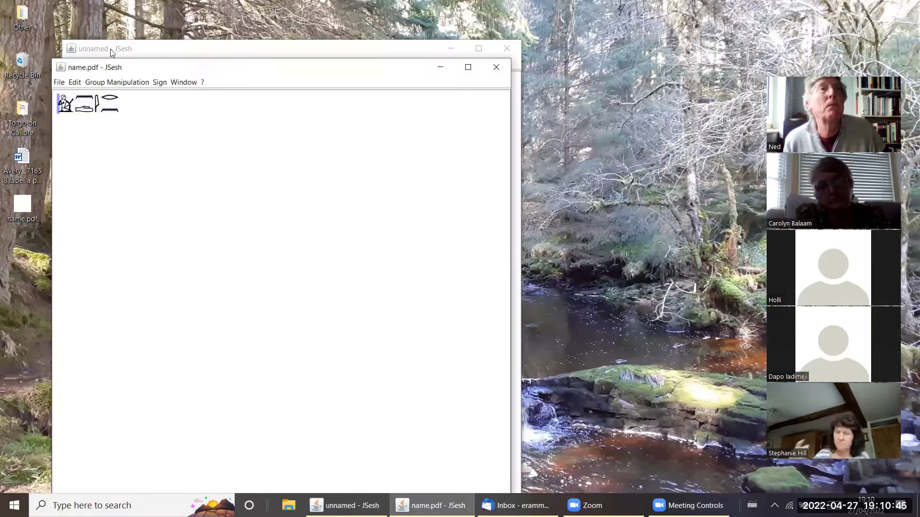
{"action": "left_click_drag", "start_coordinate": [153, 67], "coordinate": [136, 17]}
{"action": "left_click", "coordinate": [106, 62]}
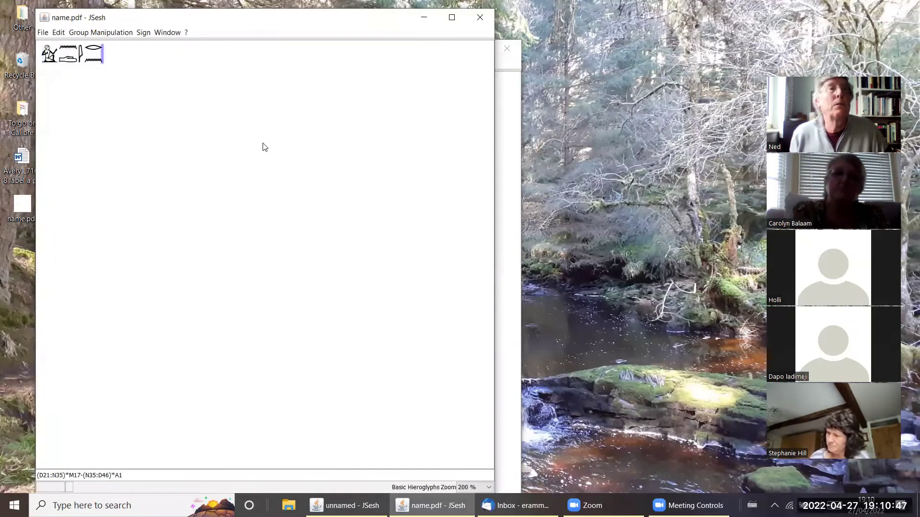
{"action": "key", "text": "Home"}
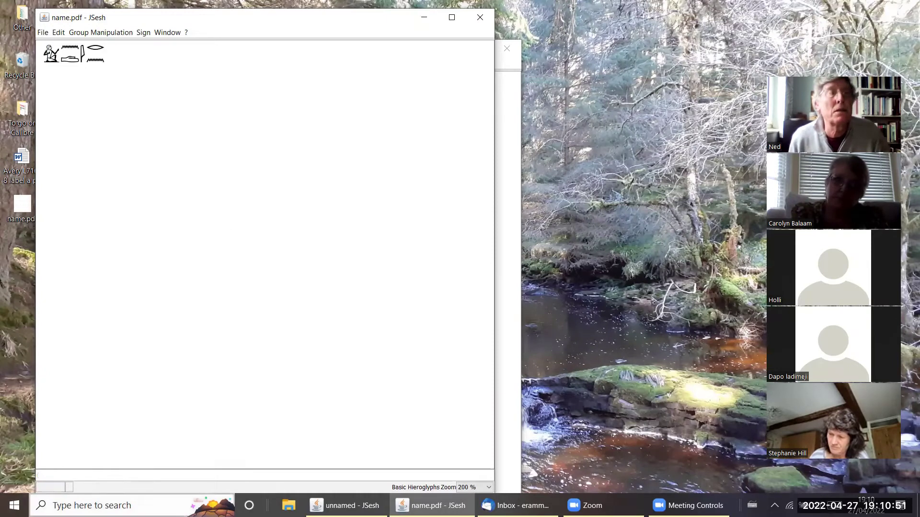
- Enter D21-N35-M17-N35-D46-A1 in the code field as a new ungrouped line
{"action": "left_click", "coordinate": [52, 478]}
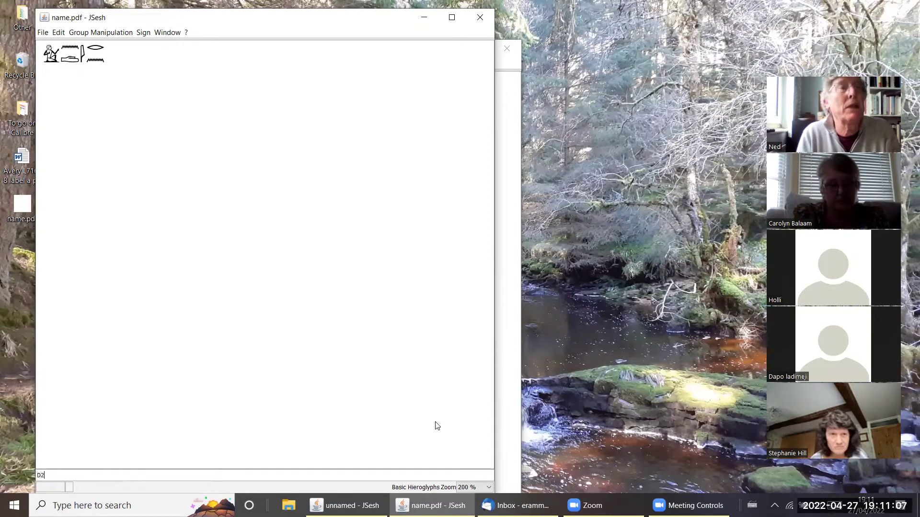
{"action": "type", "text": "1-N3"}
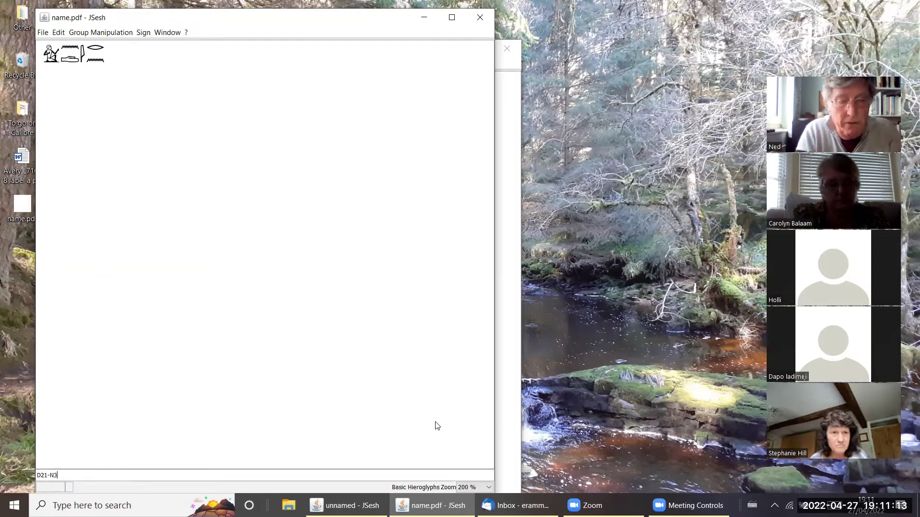
{"action": "type", "text": "5"}
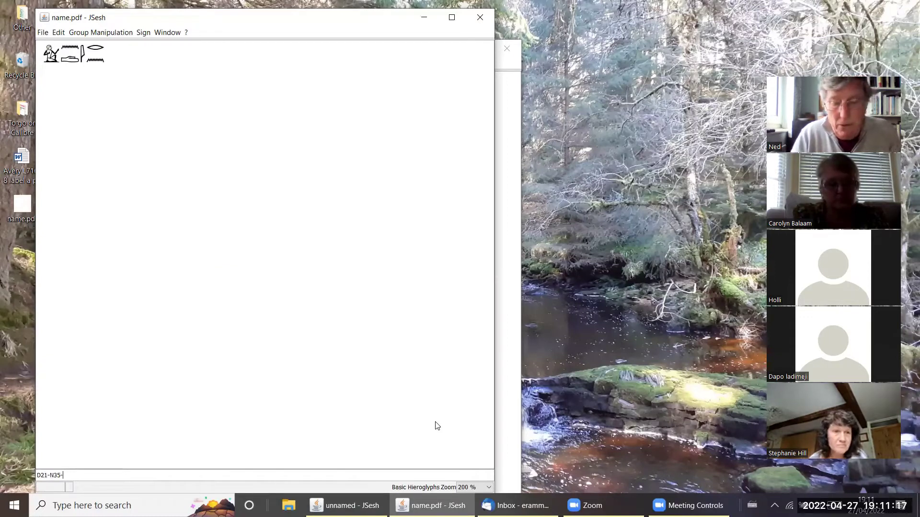
{"action": "type", "text": "-M17"}
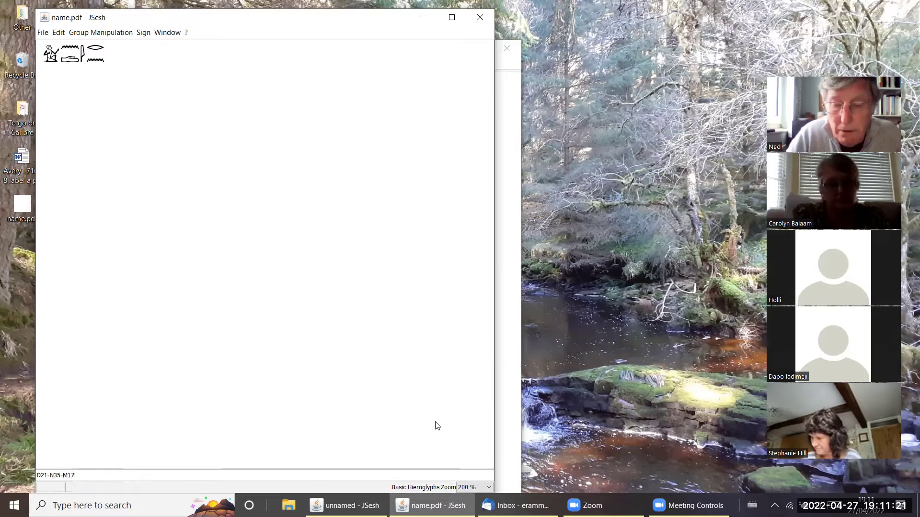
{"action": "type", "text": "-"}
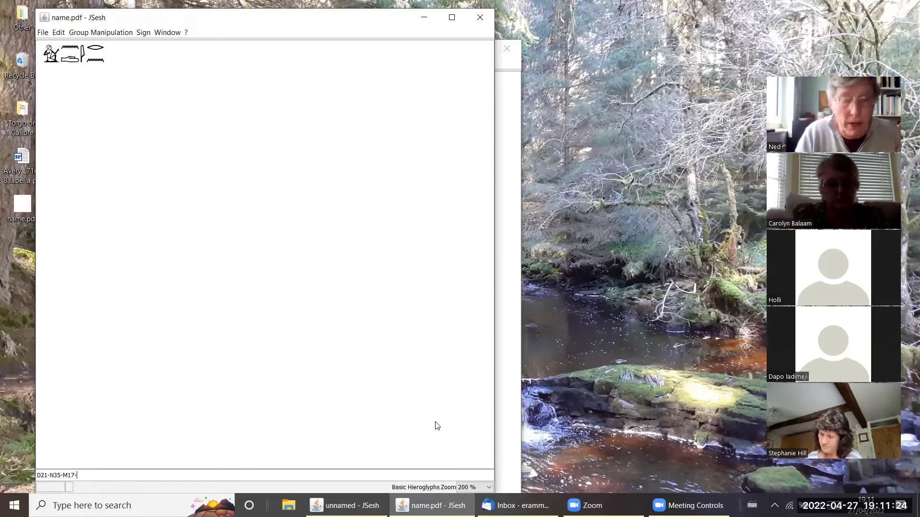
{"action": "type", "text": "N35-D46"}
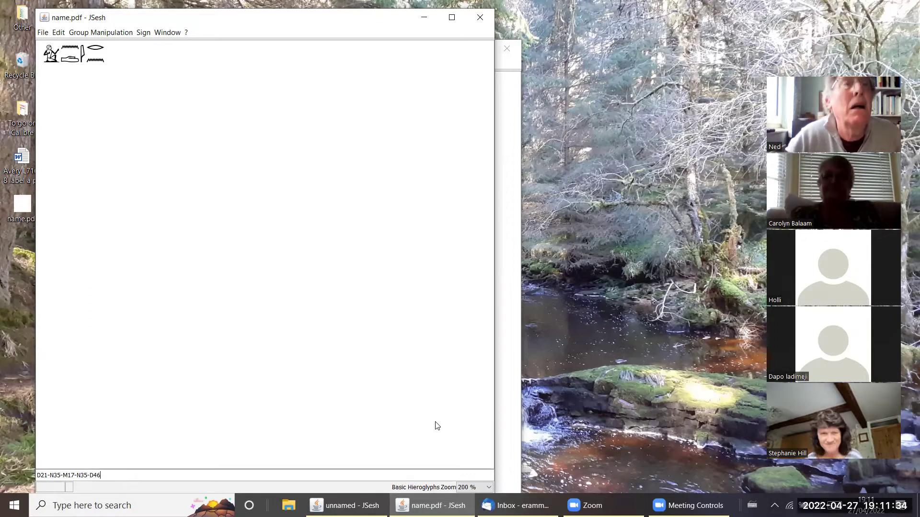
{"action": "type", "text": "-A1"}
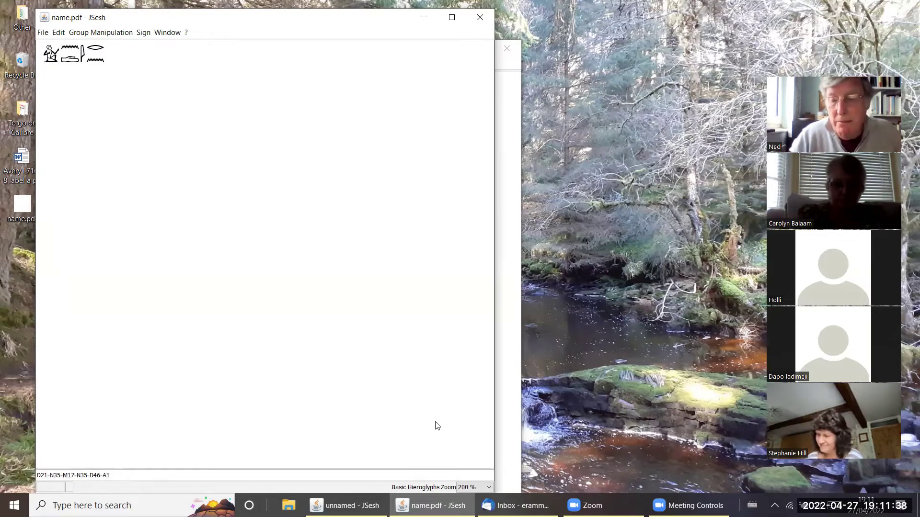
{"action": "key", "text": "Return"}
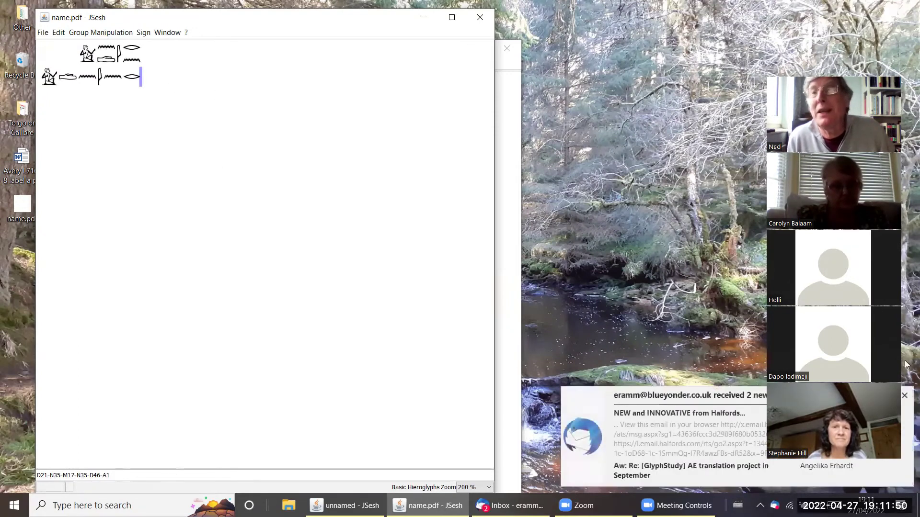
- Dismiss the e-mail notification and replace separators with ':' and '*' in the code
{"action": "left_click", "coordinate": [904, 396]}
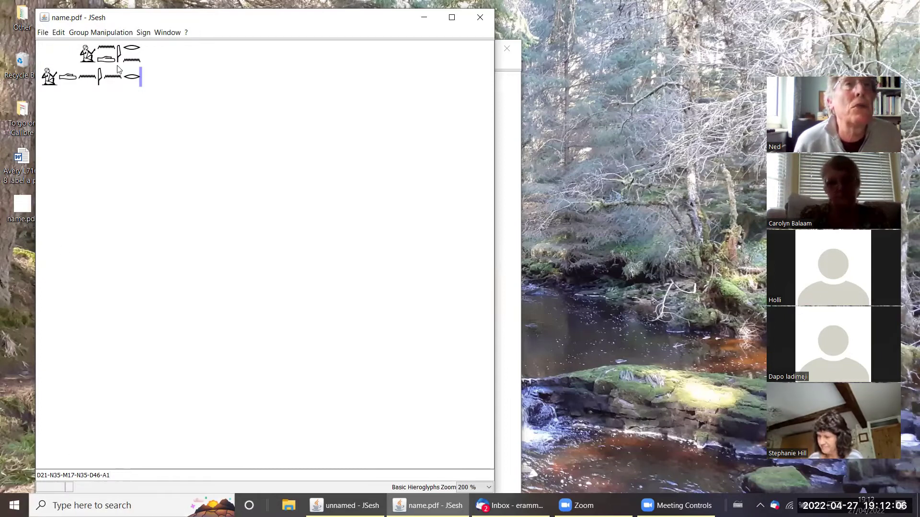
{"action": "left_click", "coordinate": [47, 474]}
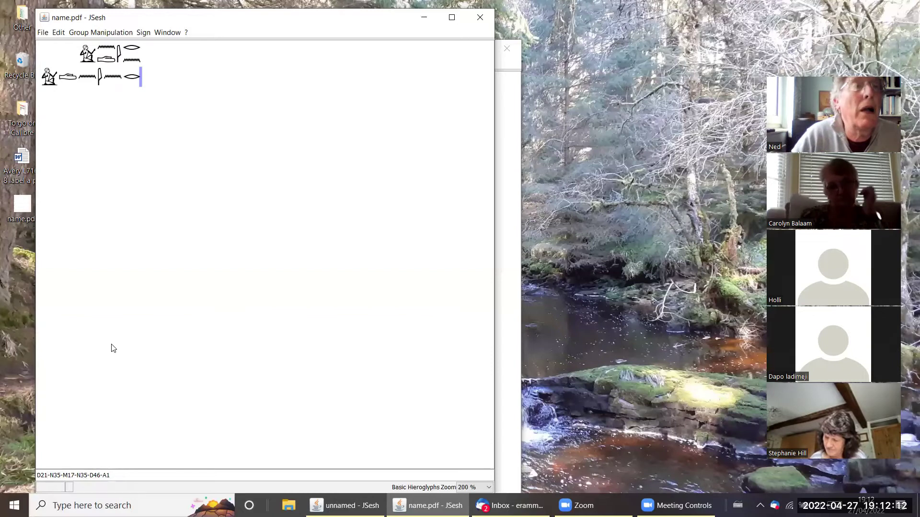
{"action": "type", "text": ":"}
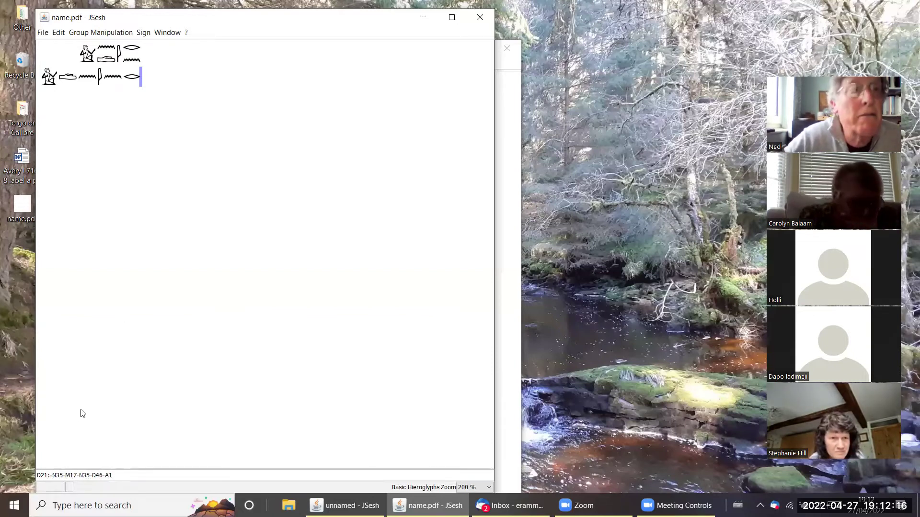
{"action": "left_click", "coordinate": [88, 475]}
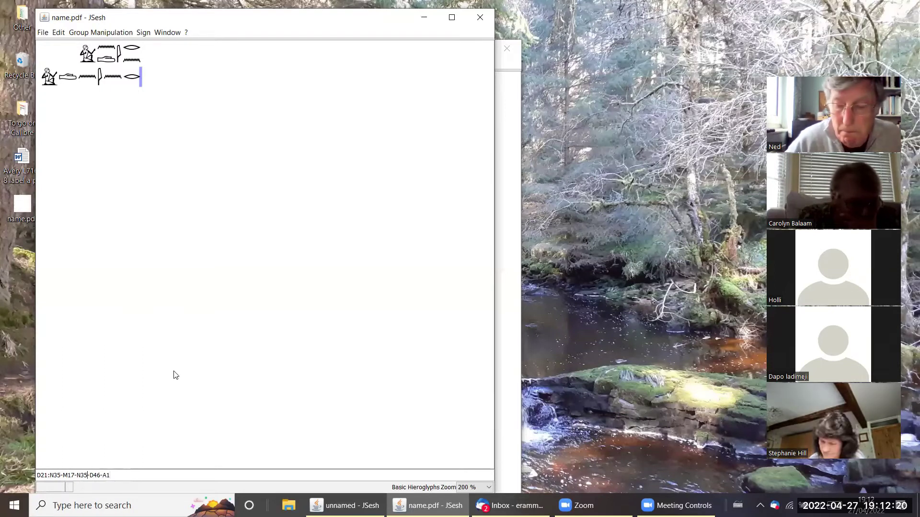
{"action": "type", "text": ":"}
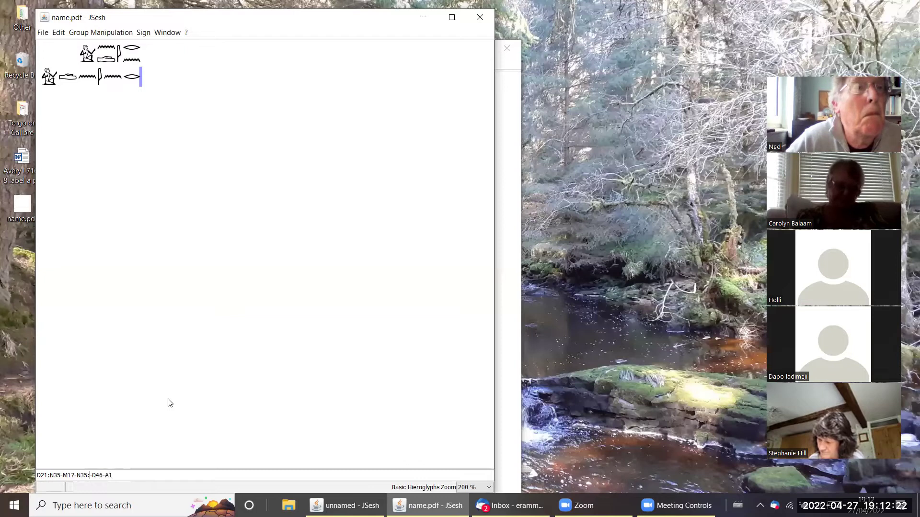
{"action": "key", "text": "Delete"}
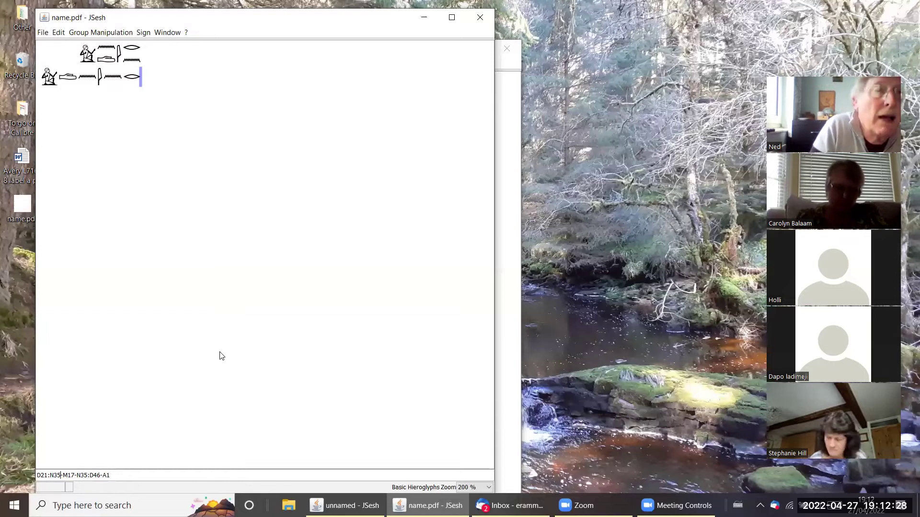
{"action": "type", "text": "*"}
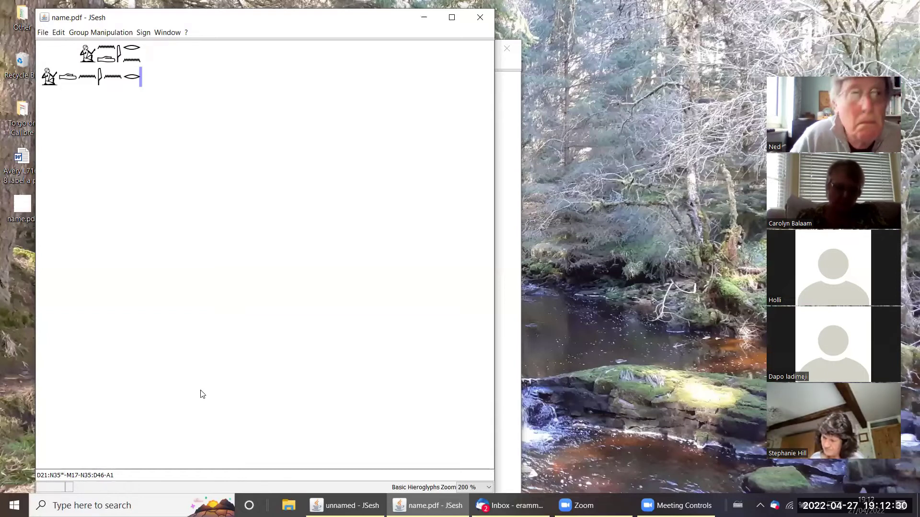
{"action": "key", "text": "Delete"}
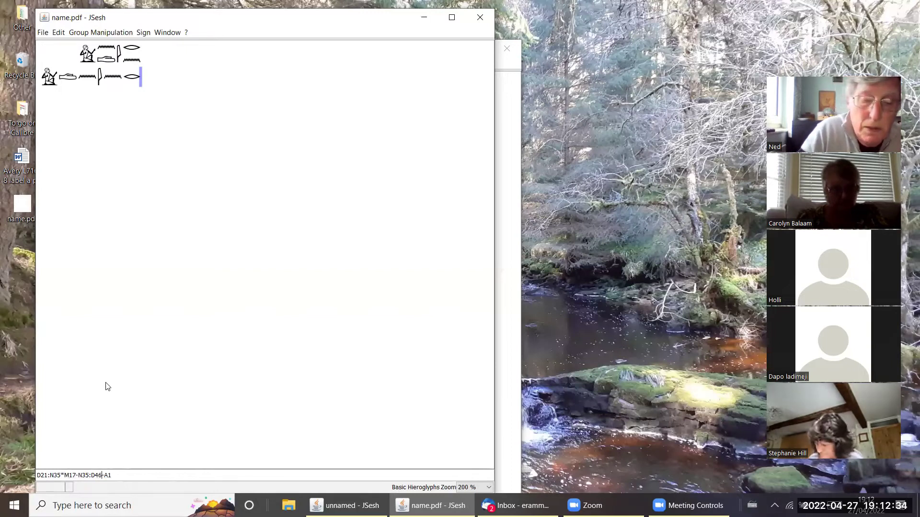
{"action": "key", "text": "Delete"}
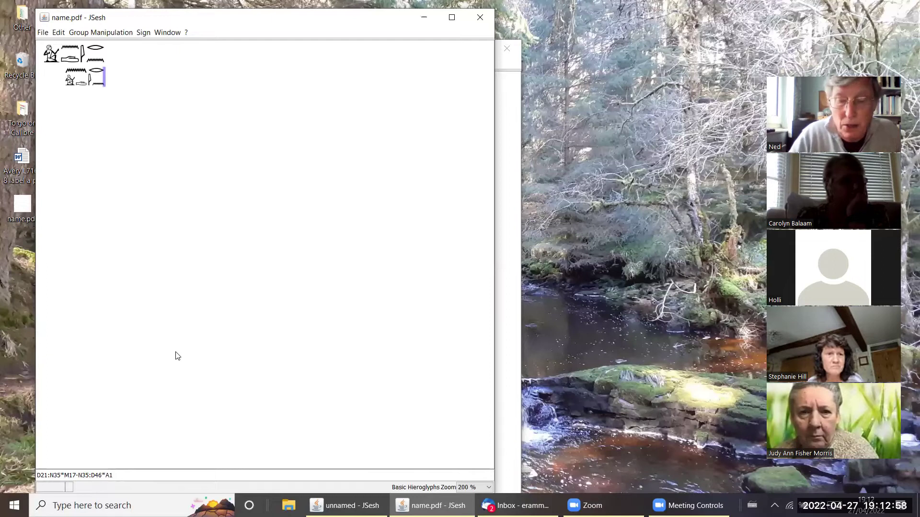
- Add parentheses to produce (D21:N35)*M17-(N35:D46)*A1 and apply it
{"action": "type", "text": "("}
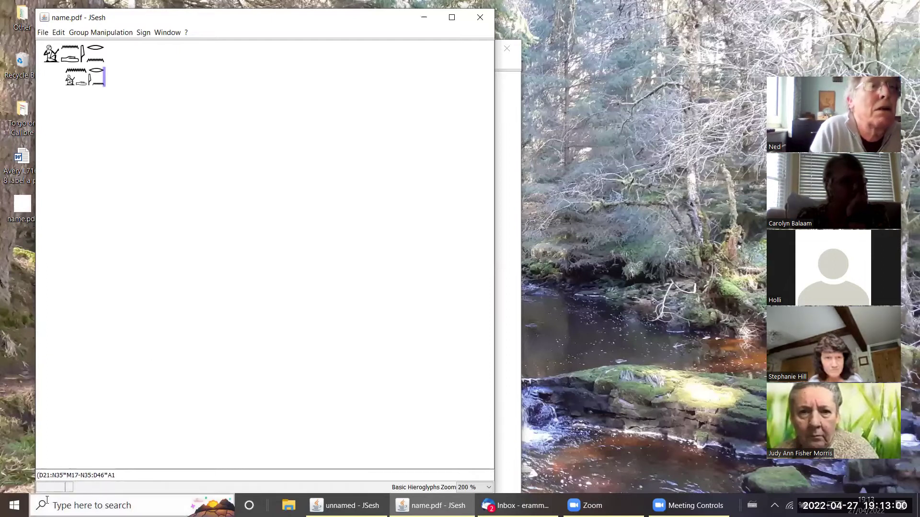
{"action": "left_click", "coordinate": [63, 475]}
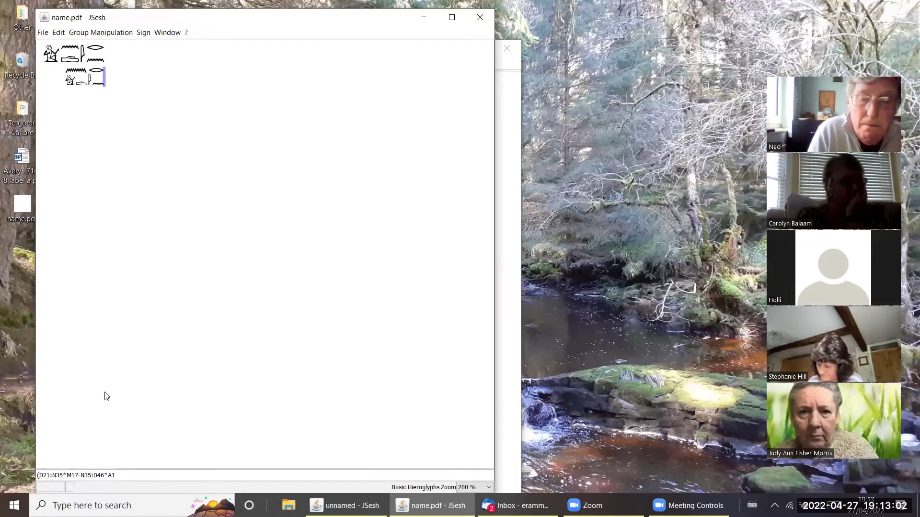
{"action": "type", "text": ")"}
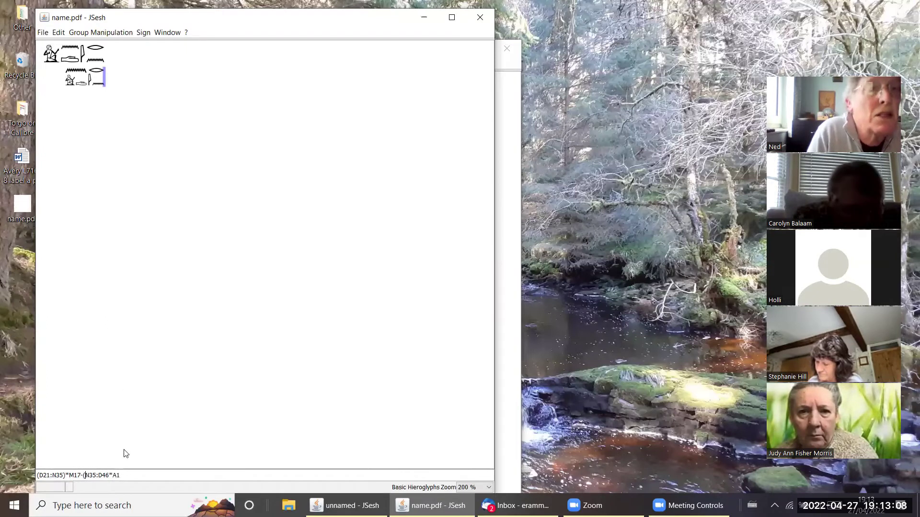
{"action": "left_click", "coordinate": [83, 476]}
{"action": "type", "text": "("}
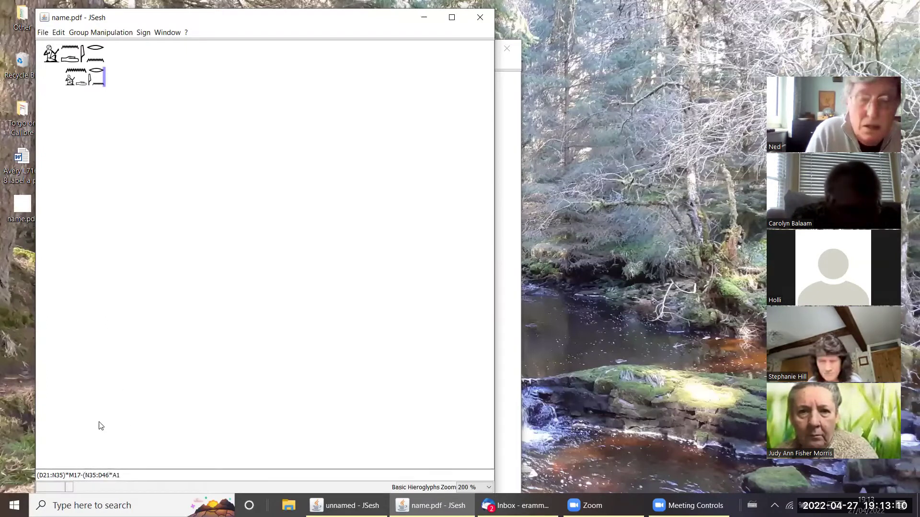
{"action": "type", "text": ")"}
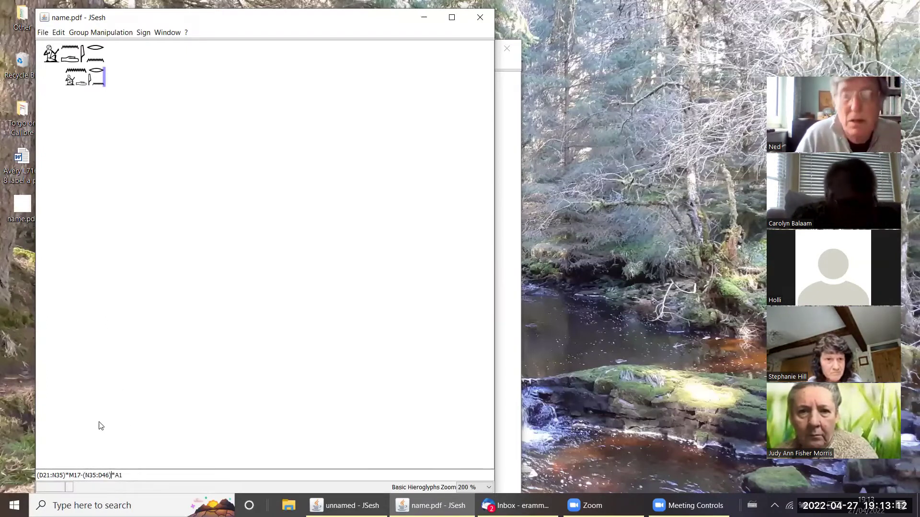
{"action": "key", "text": "Return"}
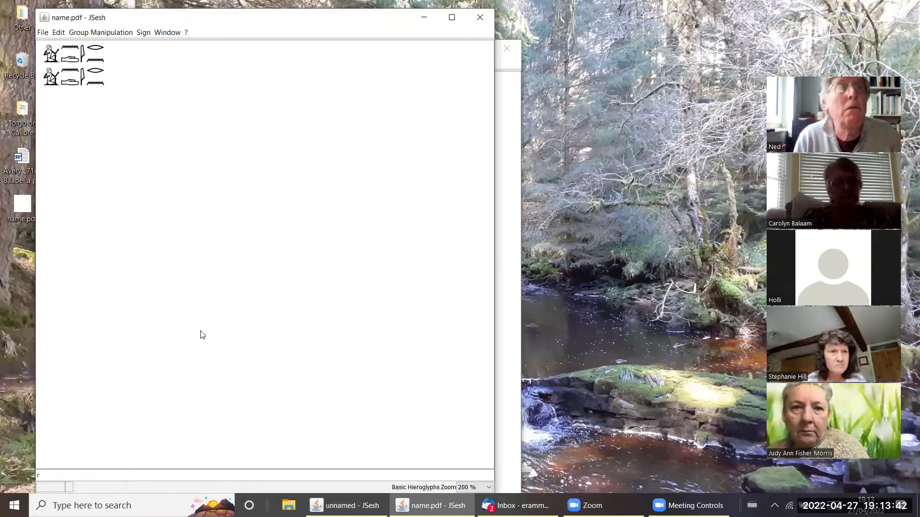
- Enter r-n-i-n-d-A1 as a third line and place the cursor at its start
{"action": "type", "text": "r-"}
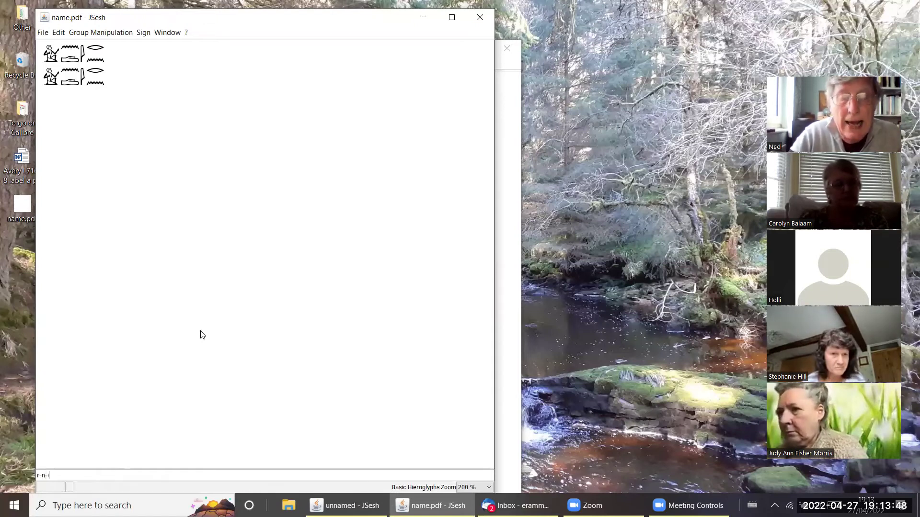
{"action": "type", "text": "n-i"}
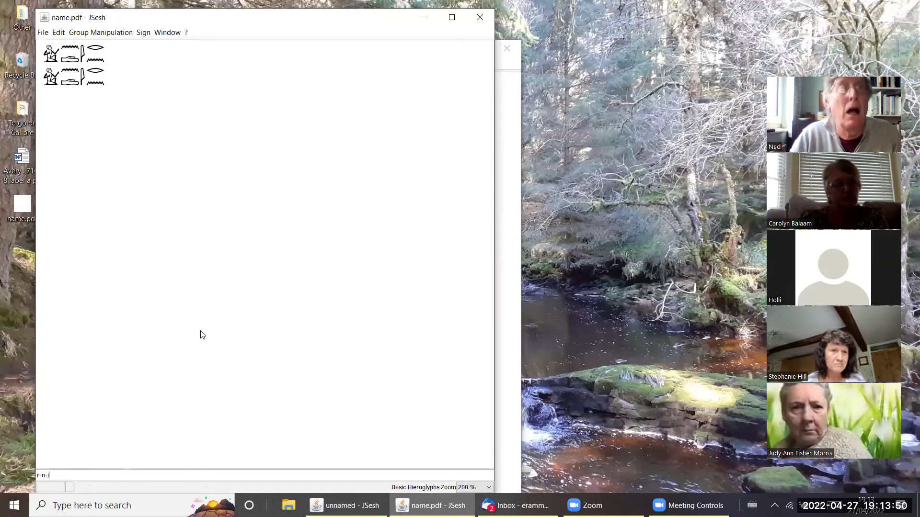
{"action": "type", "text": "-n"}
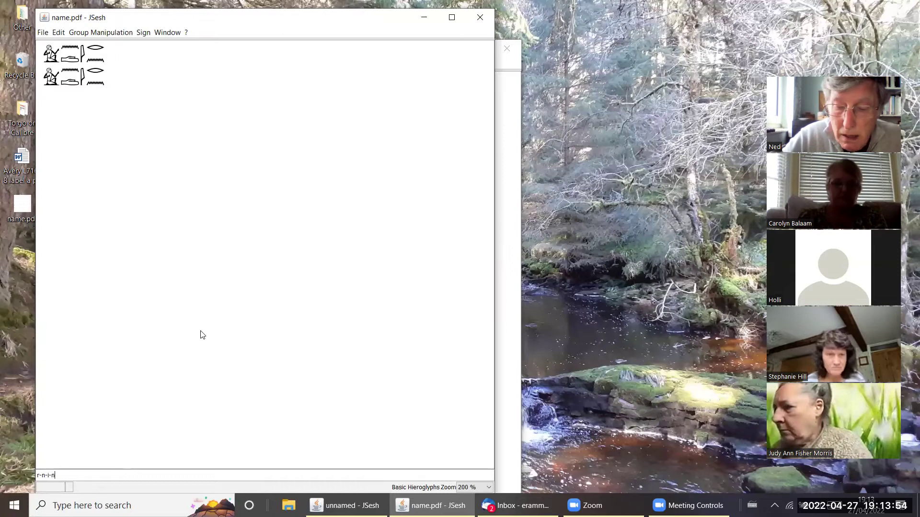
{"action": "type", "text": "-d"}
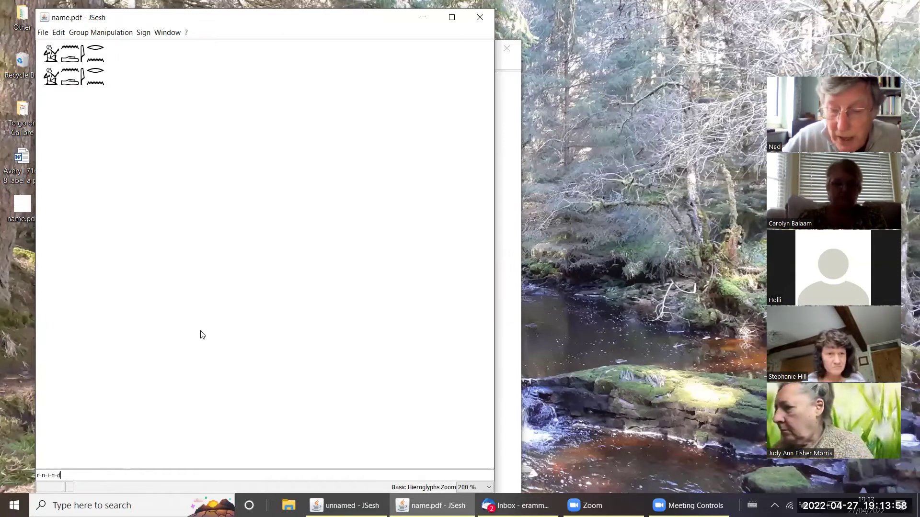
{"action": "type", "text": "-A1"}
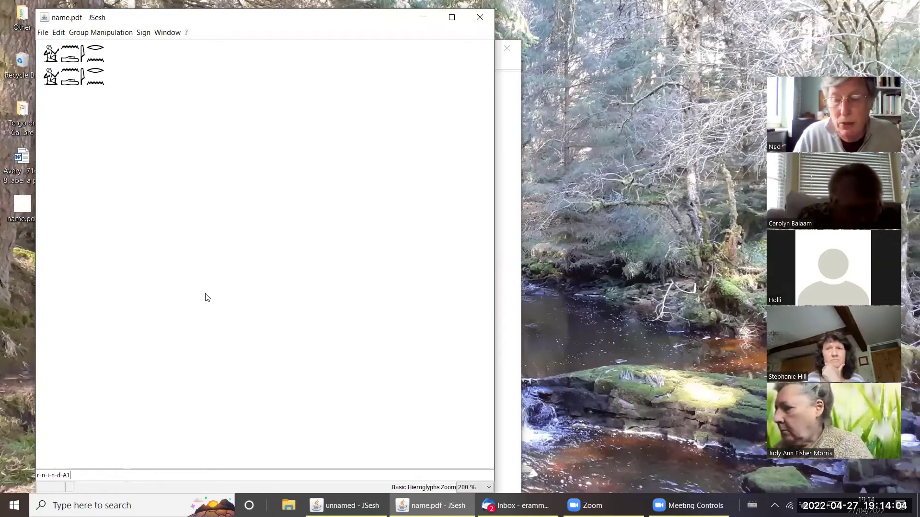
{"action": "key", "text": "Return"}
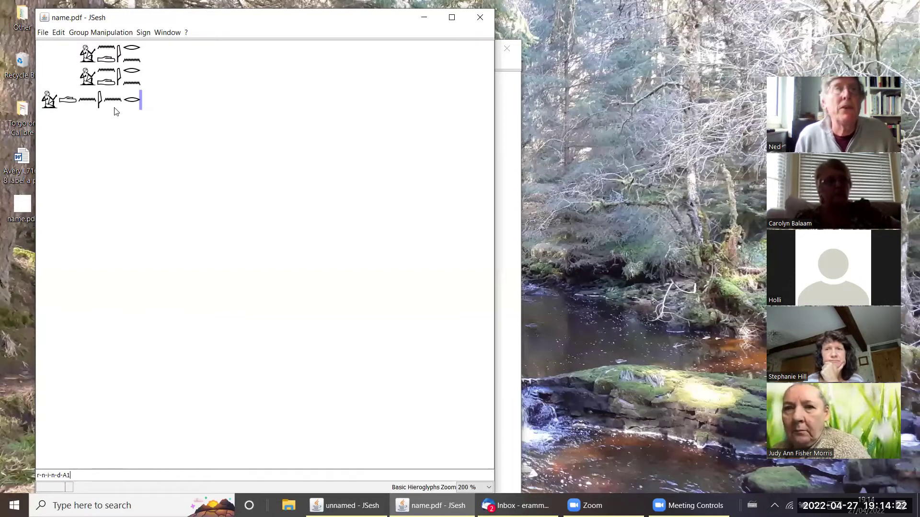
{"action": "left_click", "coordinate": [45, 104]}
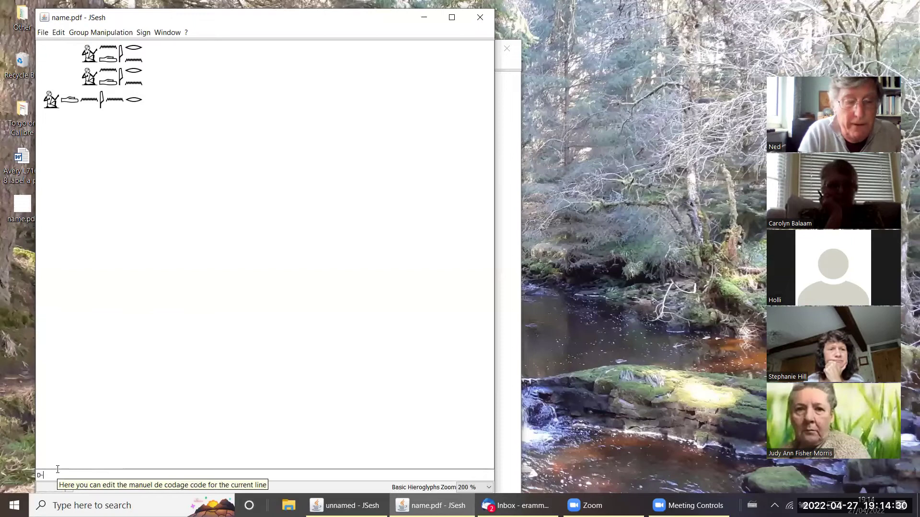
- Add D-d as a new line below the third line, then load the third line's code for editing
{"action": "key", "text": "Return"}
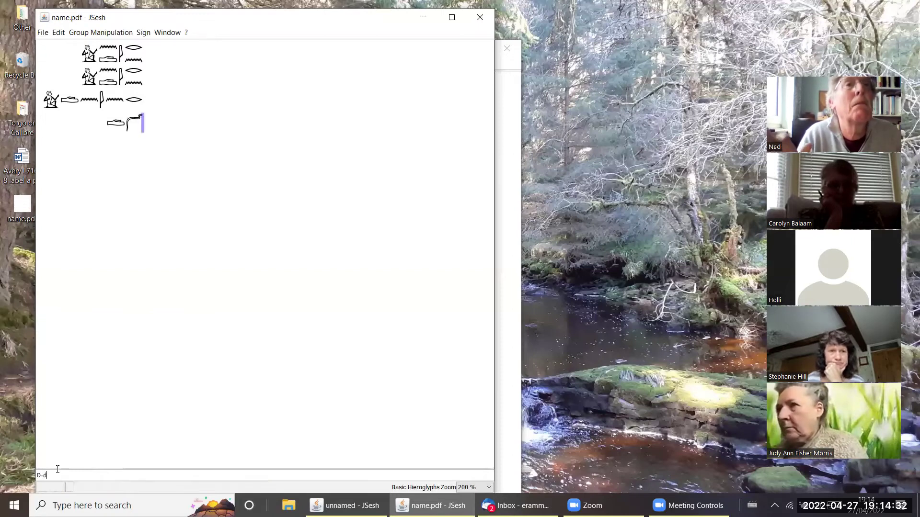
{"action": "left_click", "coordinate": [101, 102]}
{"action": "left_click", "coordinate": [104, 106]}
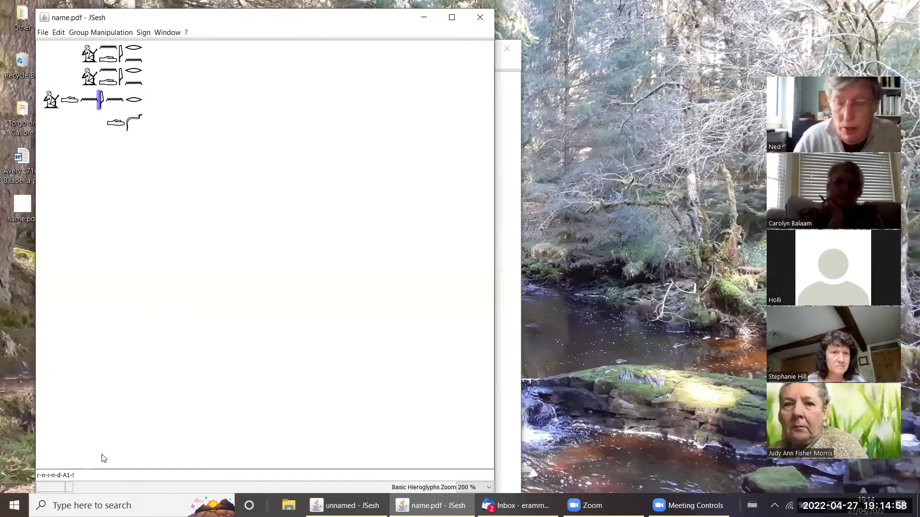
- Rewrite the third line's code as (r:n)*i-n-d-A1-!, stacking r over n beside i
{"action": "type", "text": "("}
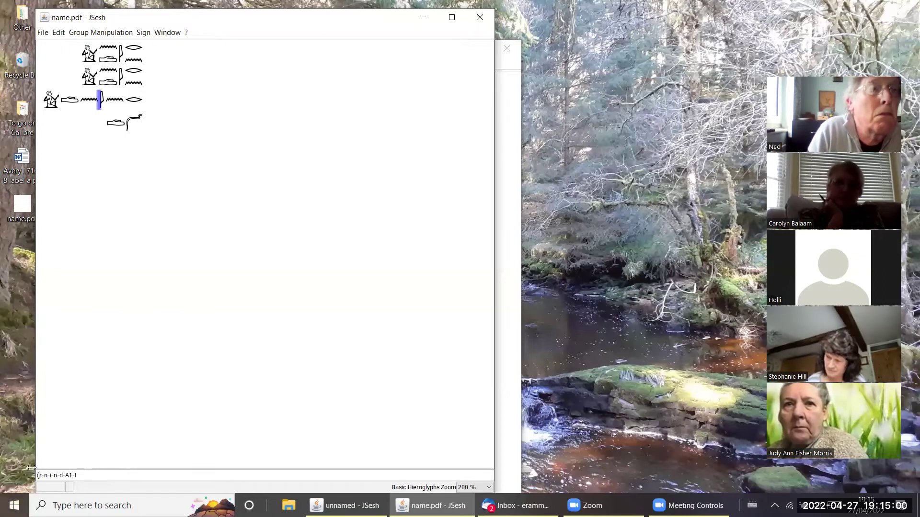
{"action": "left_click", "coordinate": [48, 476]}
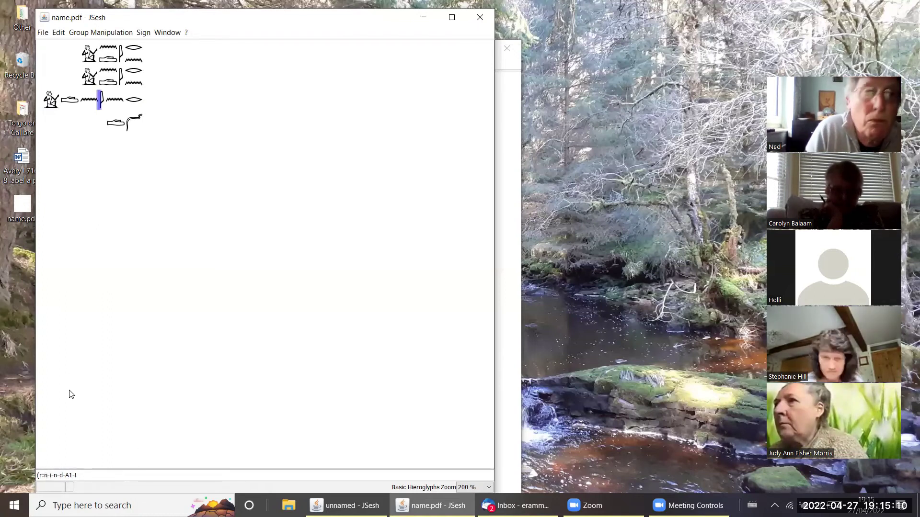
{"action": "type", "text": ")"}
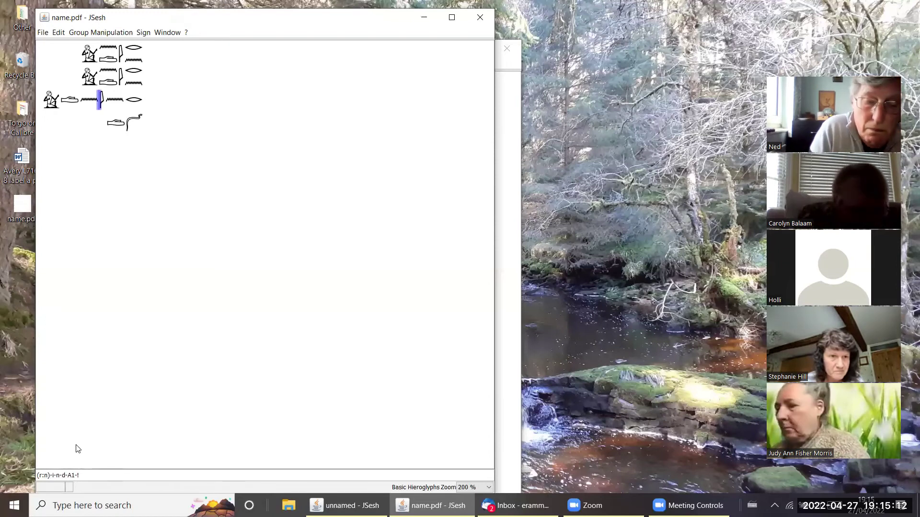
{"action": "key", "text": "Delete"}
{"action": "type", "text": "*"}
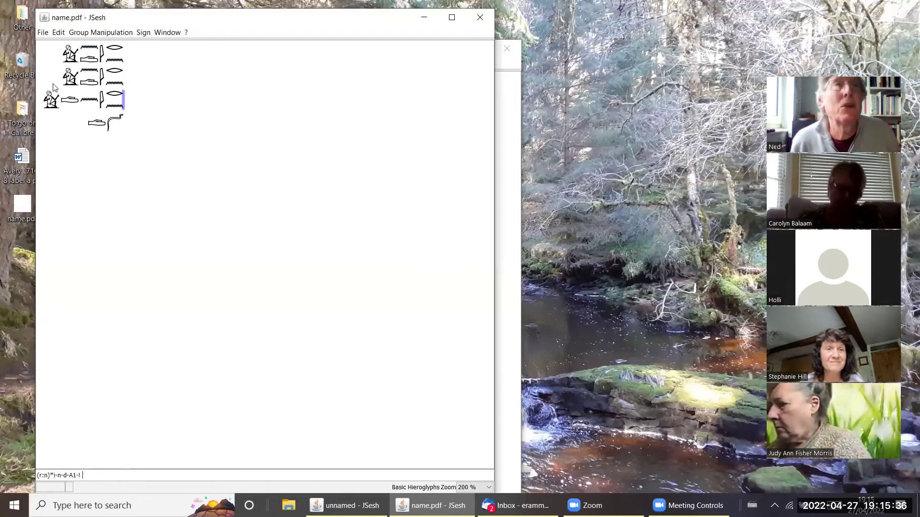
- Enclose the first line's name signs (N35:D46)*A1 in a cartouche
{"action": "left_click", "coordinate": [97, 55]}
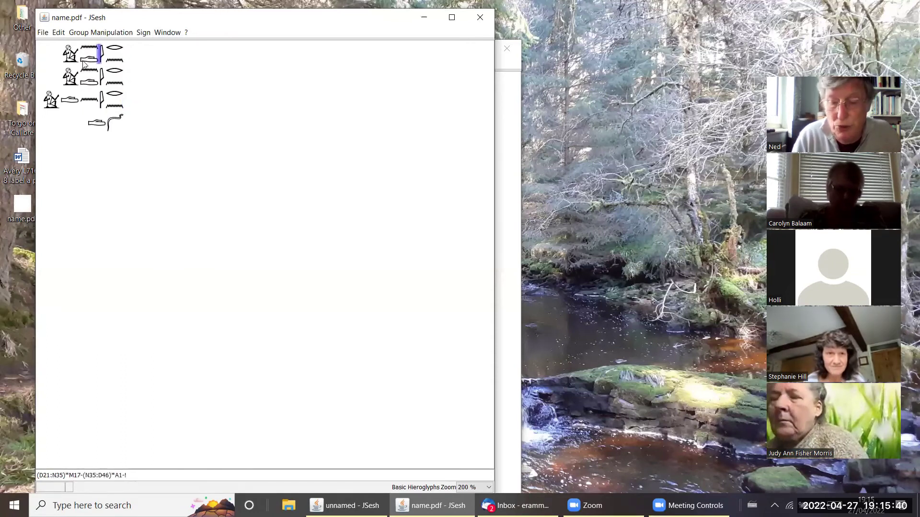
{"action": "left_click", "coordinate": [67, 57], "text": "shift"}
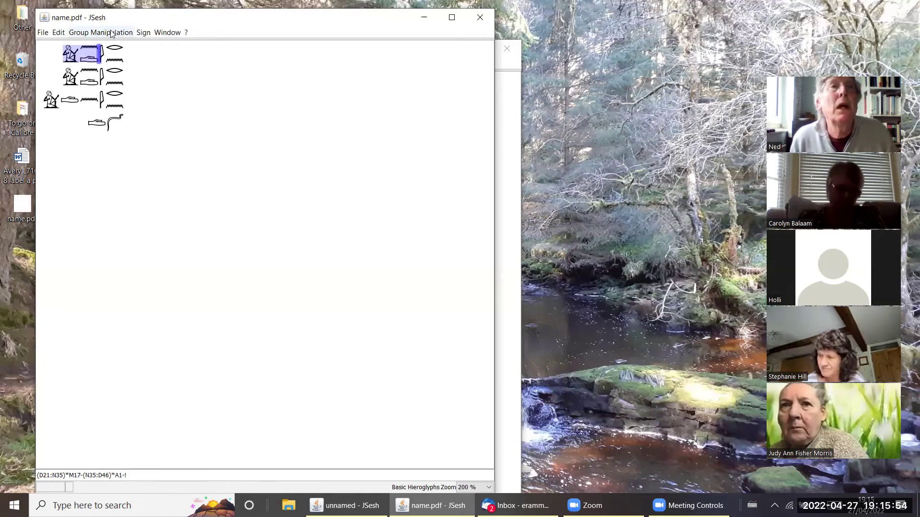
{"action": "left_click", "coordinate": [143, 33]}
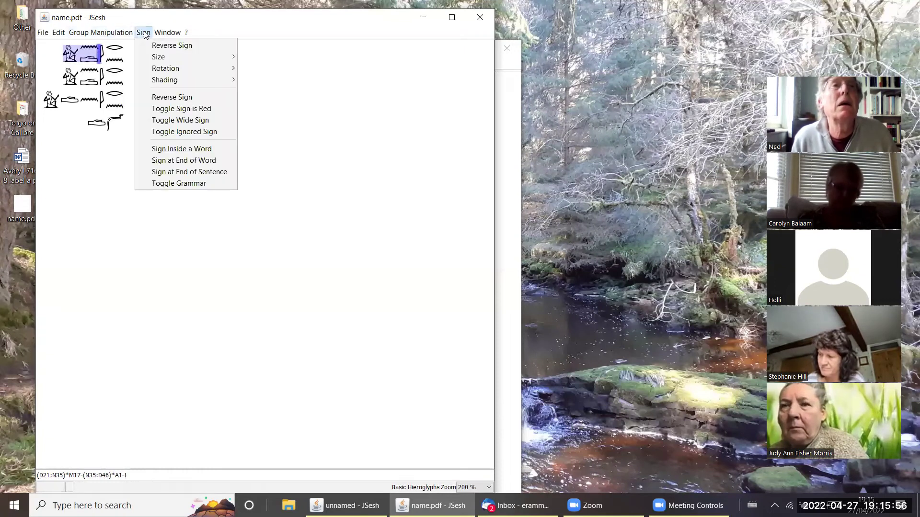
{"action": "mouse_move", "coordinate": [127, 35]}
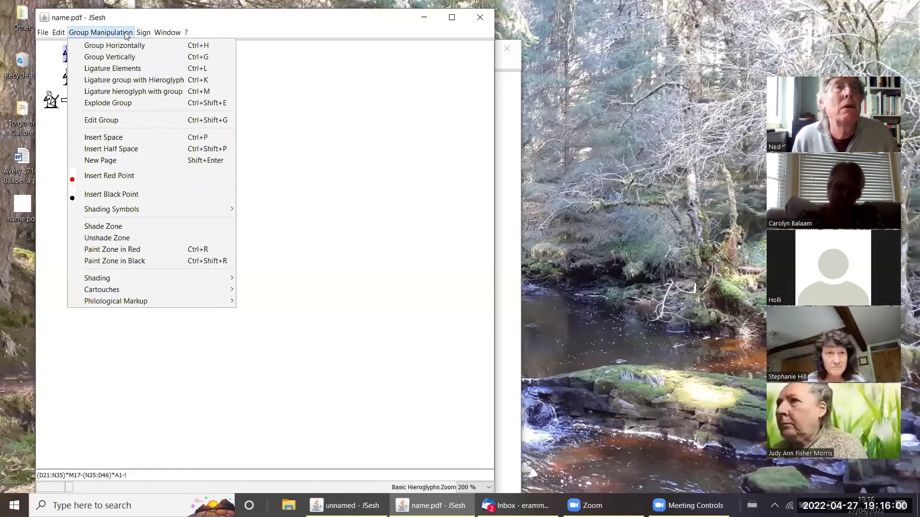
{"action": "mouse_move", "coordinate": [126, 289]}
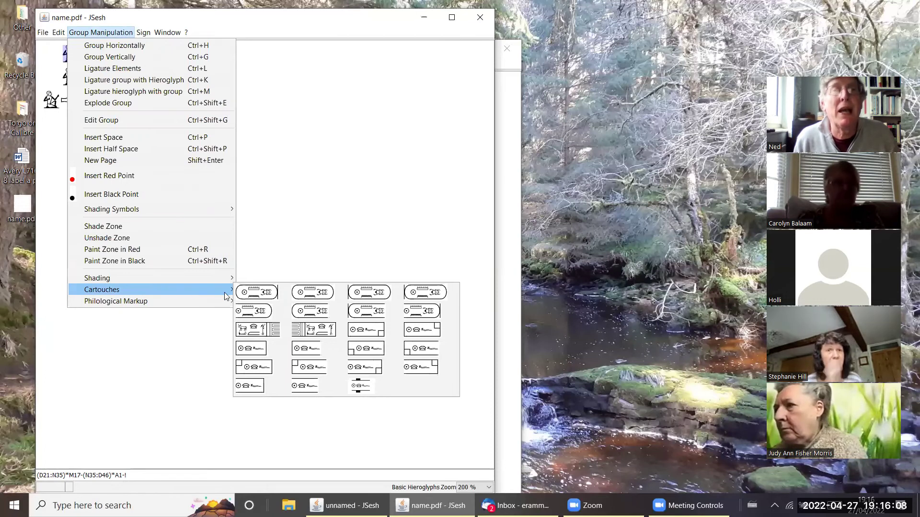
{"action": "left_click", "coordinate": [261, 297]}
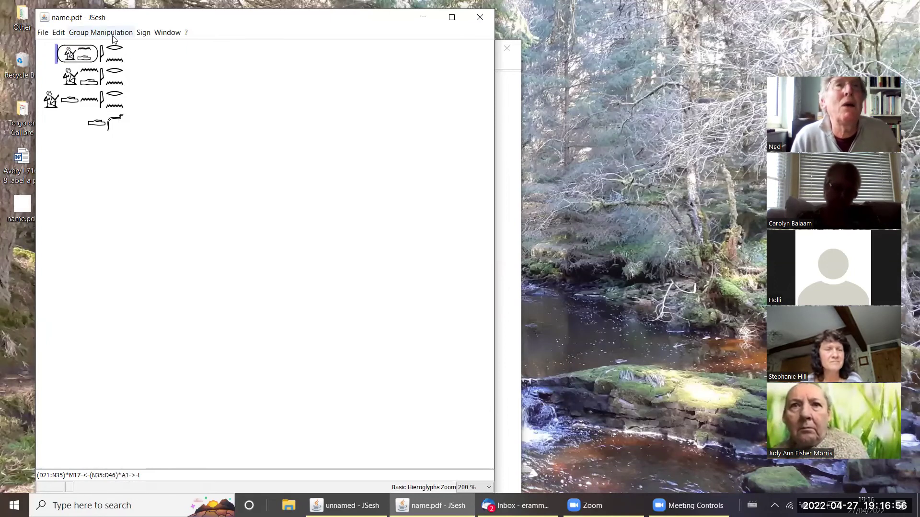
- Join the bottom-row D and d signs into a ligature group
{"action": "left_click_drag", "start_coordinate": [91, 124], "coordinate": [120, 128]}
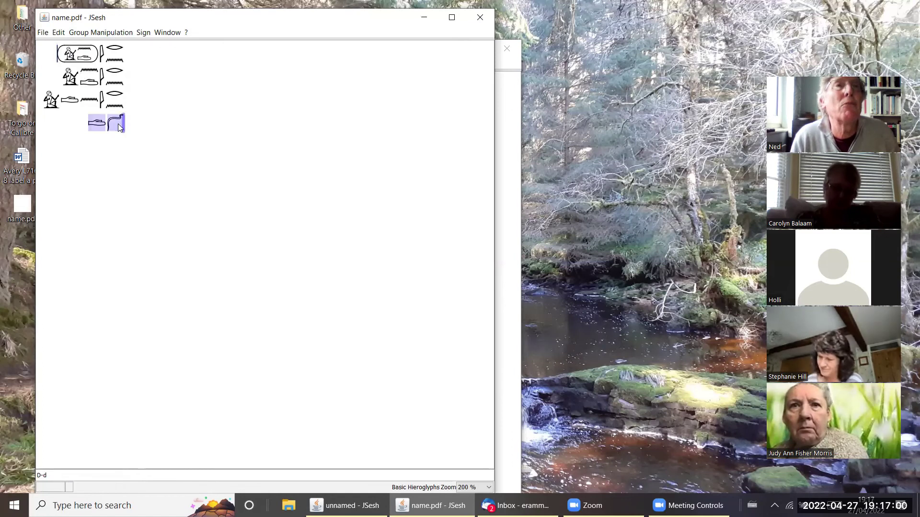
{"action": "left_click", "coordinate": [110, 33]}
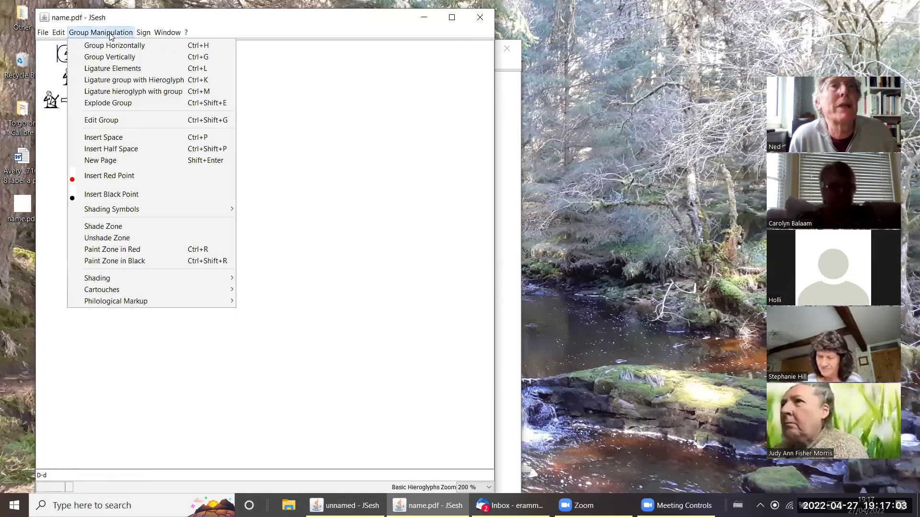
{"action": "left_click", "coordinate": [117, 71]}
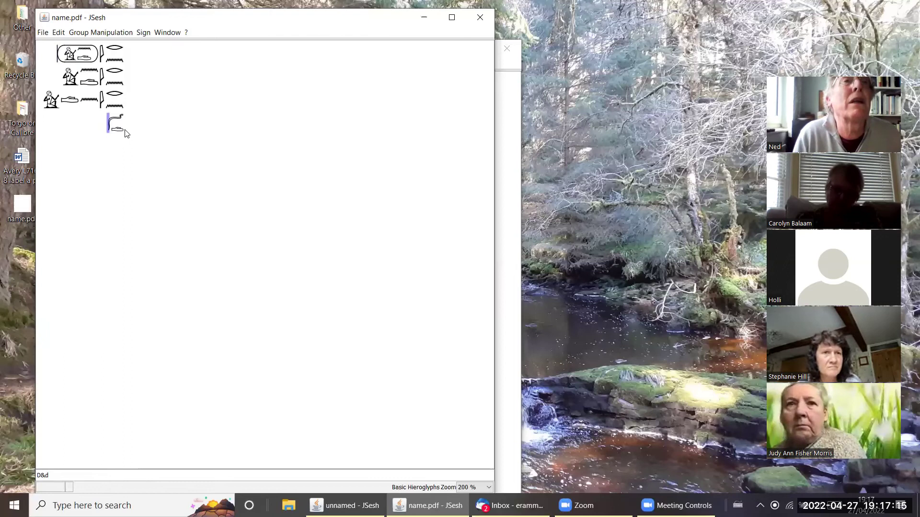
- Adjust the ligature so the hand sits inside the cobra's curve, giving D\93**d{{42,511,68}}
{"action": "left_click_drag", "start_coordinate": [125, 132], "coordinate": [108, 126]}
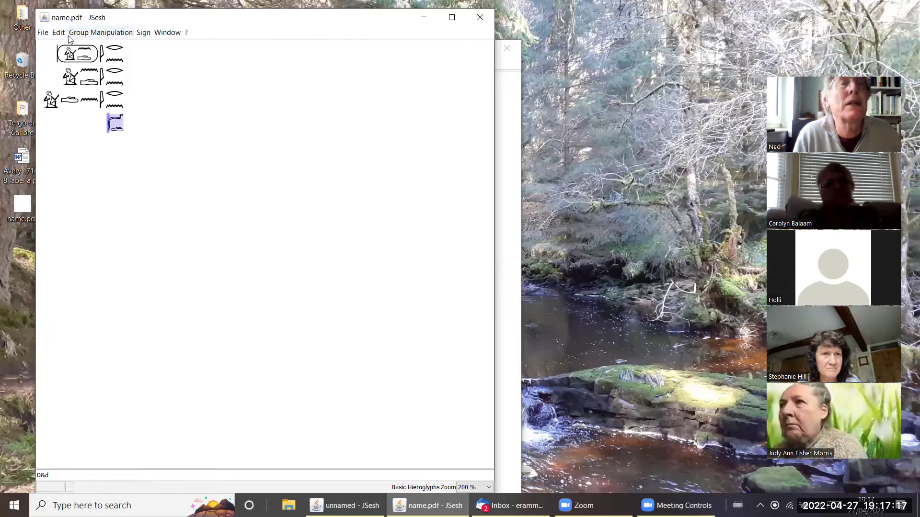
{"action": "left_click", "coordinate": [108, 130]}
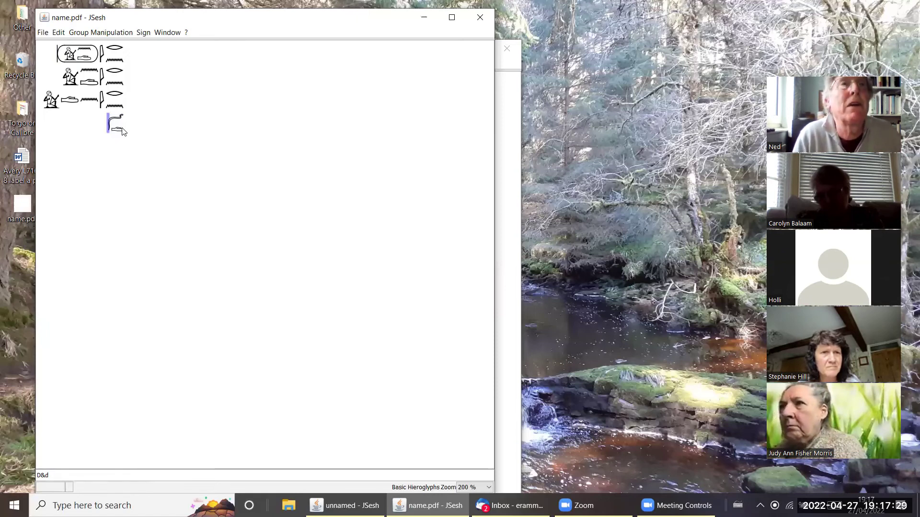
{"action": "key", "text": "shift+Right"}
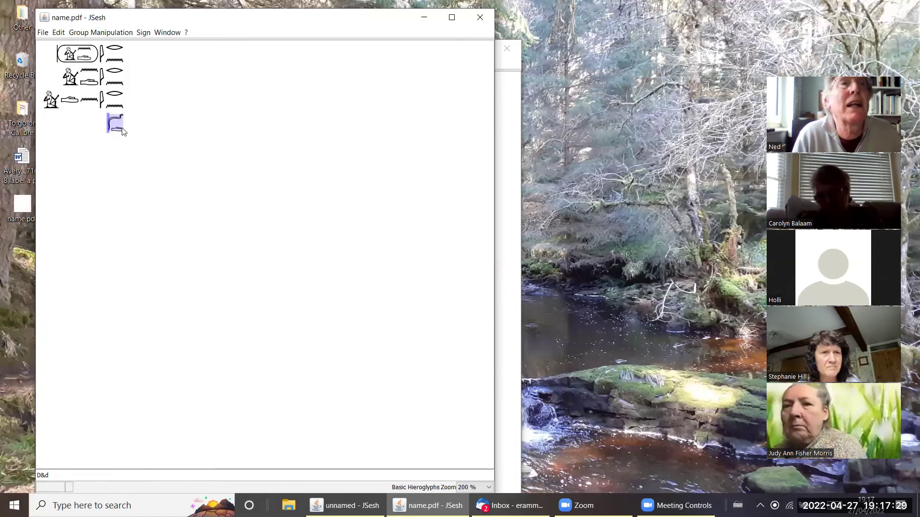
{"action": "left_click", "coordinate": [108, 33]}
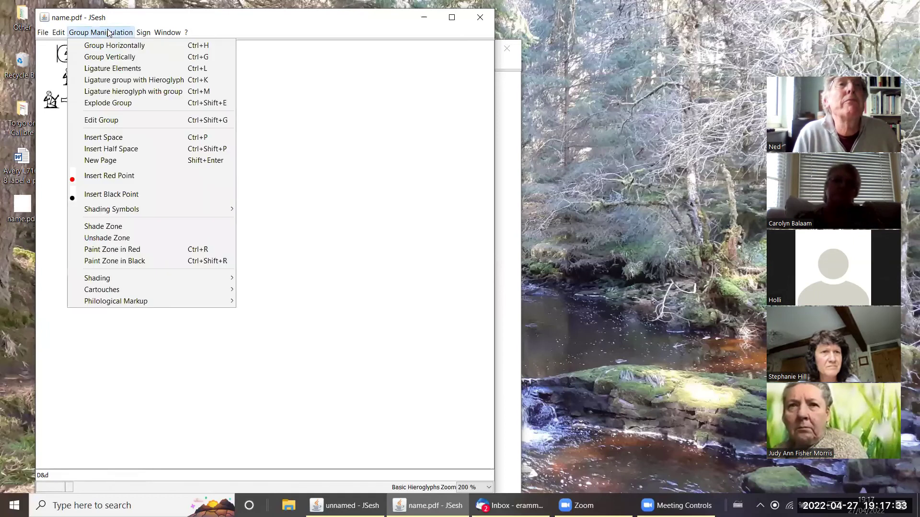
{"action": "left_click", "coordinate": [101, 121]}
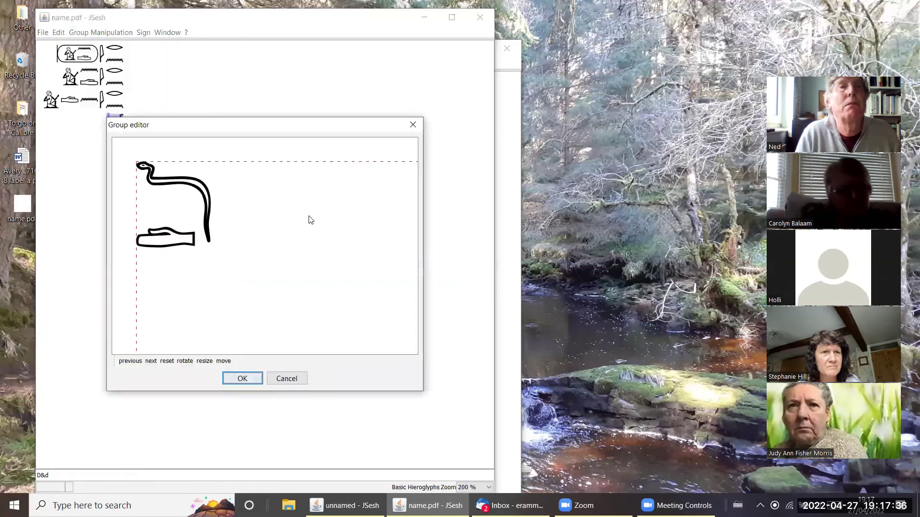
{"action": "left_click", "coordinate": [159, 240]}
{"action": "left_click_drag", "start_coordinate": [159, 239], "coordinate": [161, 224]}
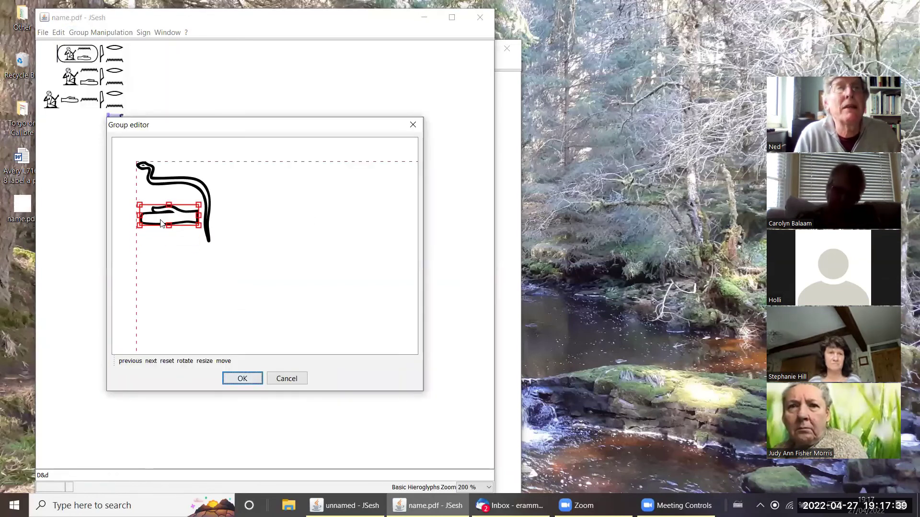
{"action": "left_click", "coordinate": [242, 379]}
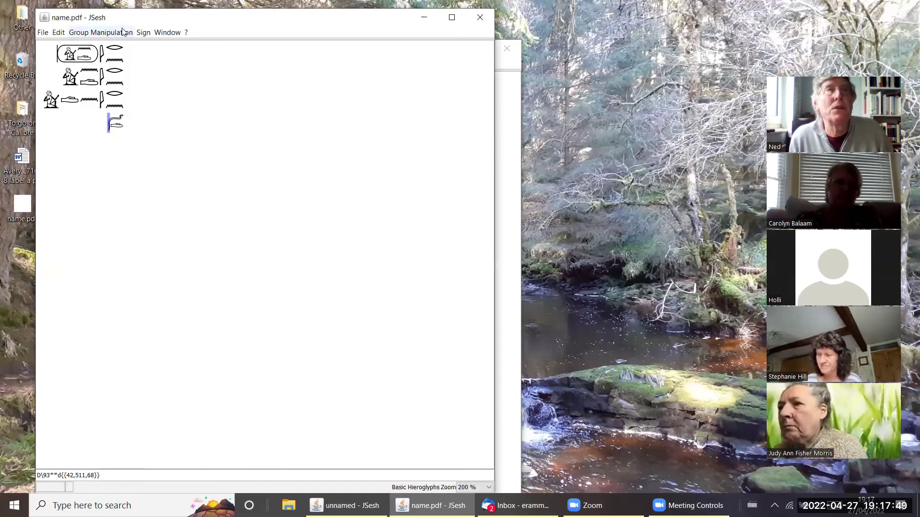
{"action": "left_click", "coordinate": [144, 33]}
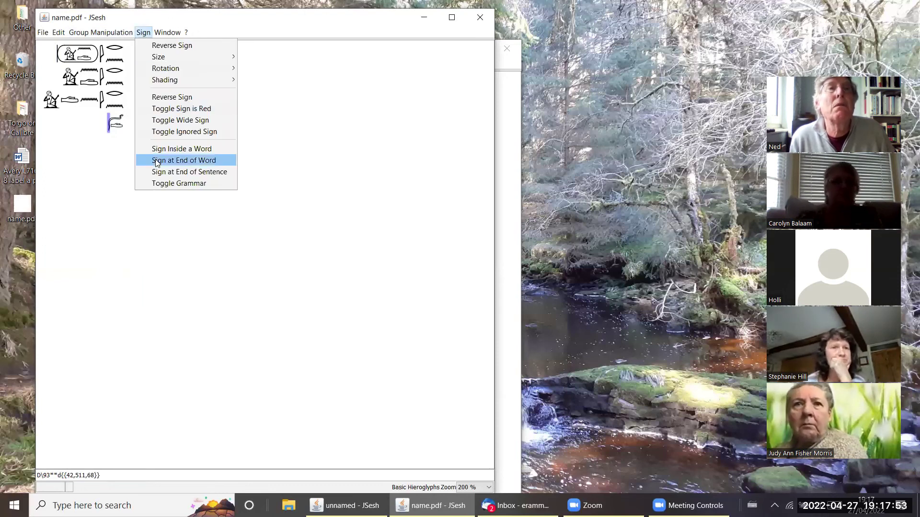
{"action": "mouse_move", "coordinate": [129, 34]}
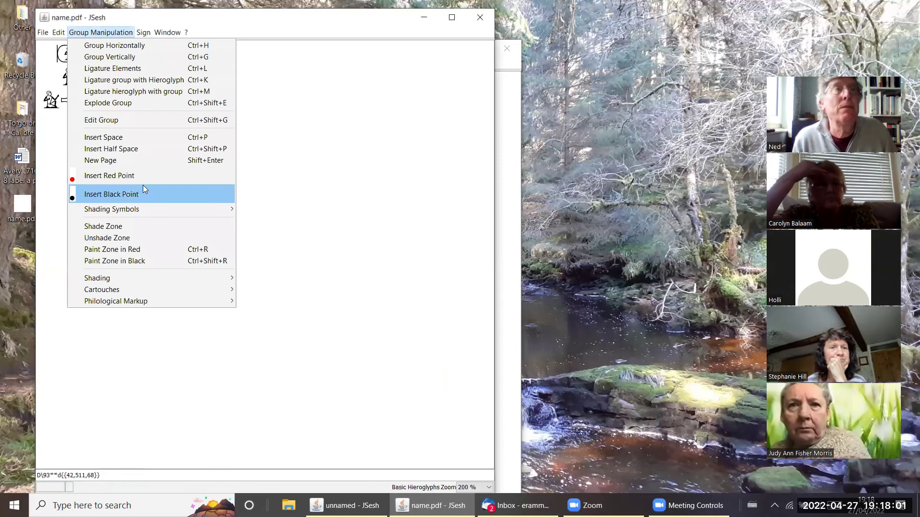
{"action": "mouse_move", "coordinate": [145, 210]}
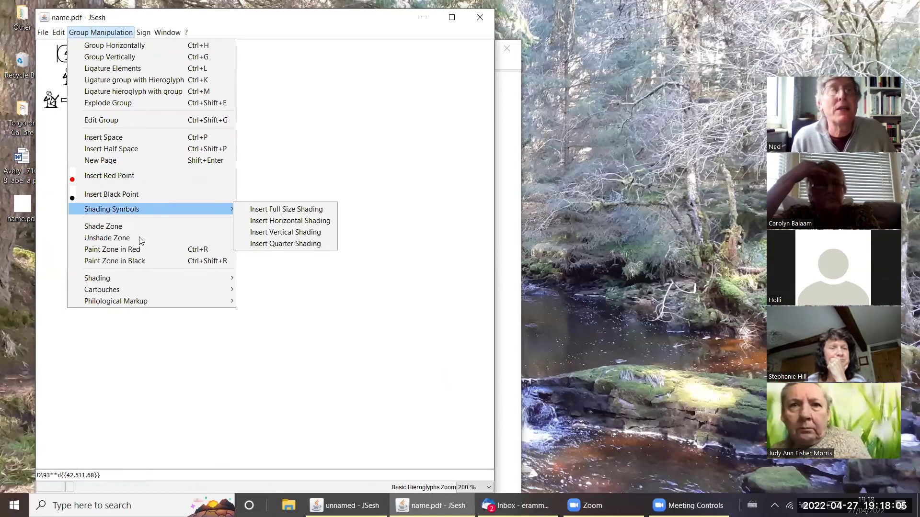
{"action": "mouse_move", "coordinate": [147, 276]}
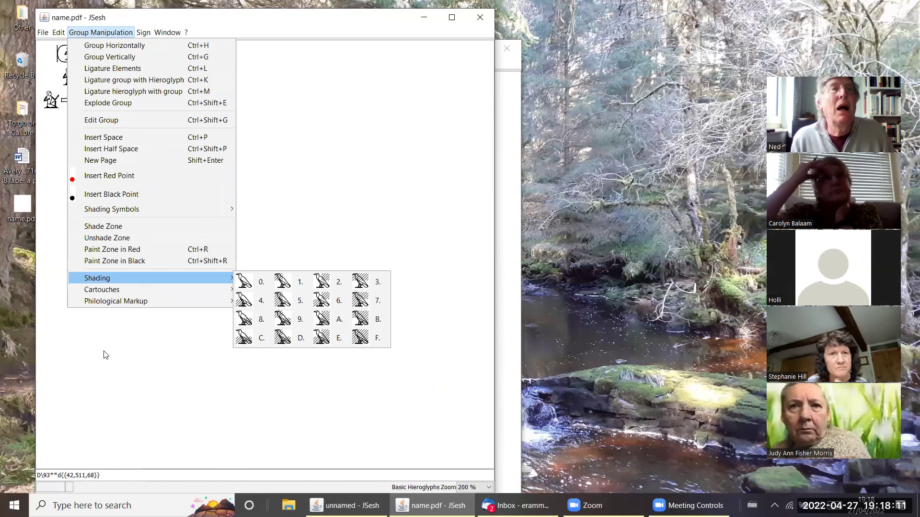
{"action": "mouse_move", "coordinate": [115, 300]}
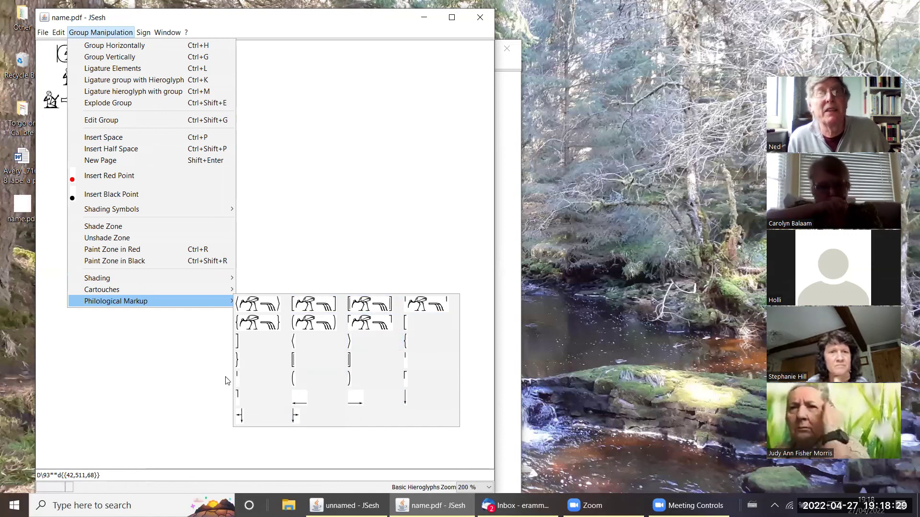
{"action": "left_click", "coordinate": [158, 357]}
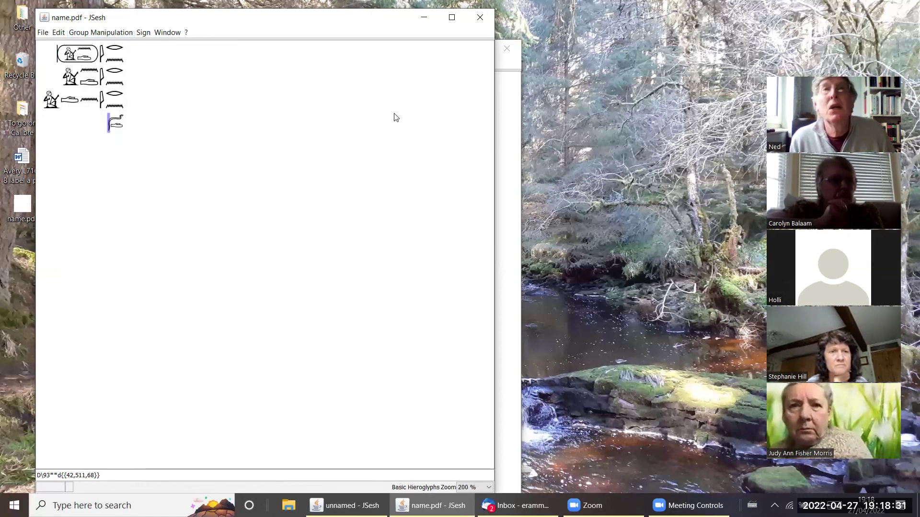